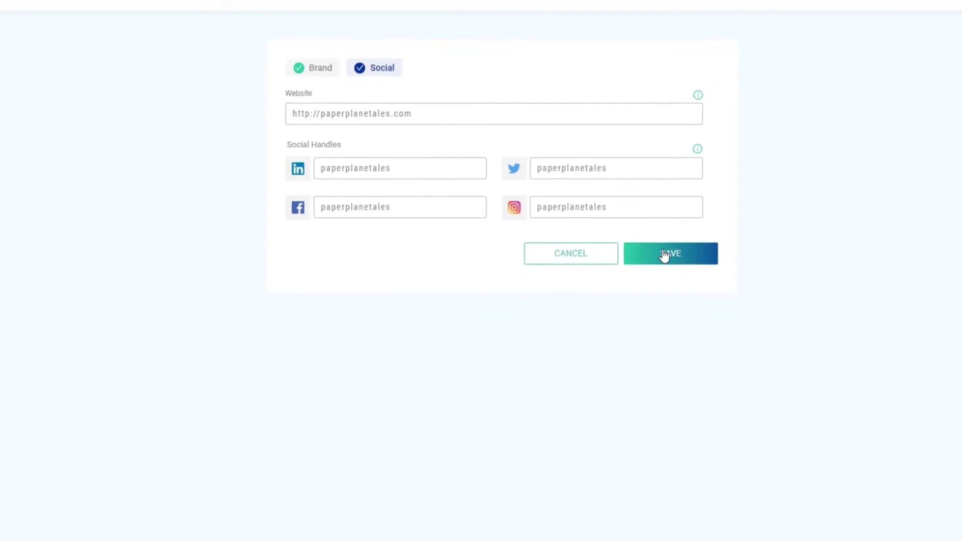
Step: Save the website and social handles of the digital presence profile, and open the Communication Details
left_click(628, 242)
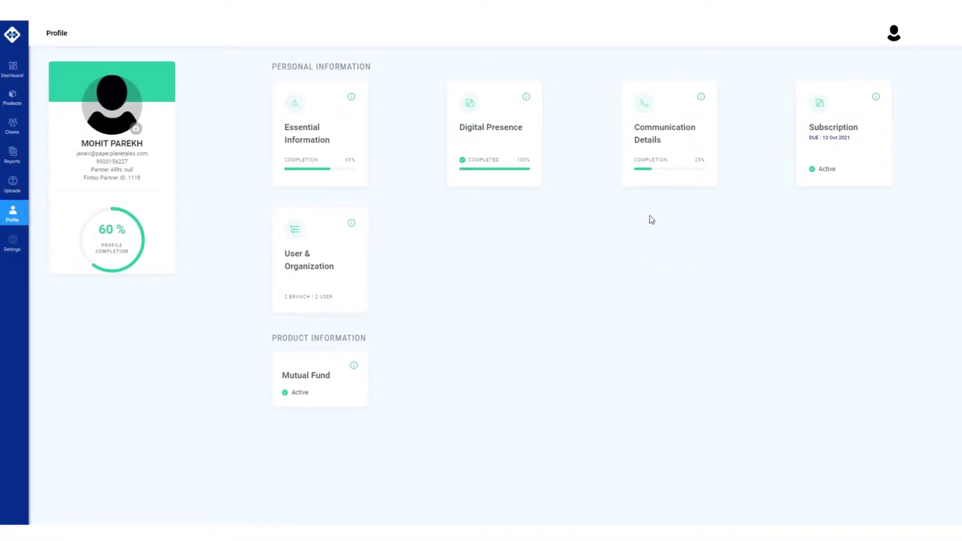
left_click(702, 104)
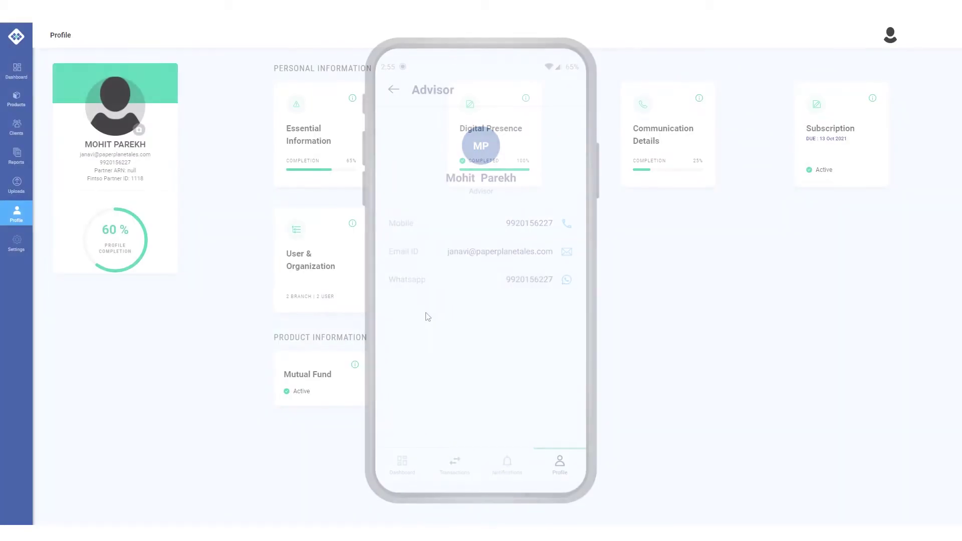
Step: In User & Organization, fill in a new branch named Mumbai with its branch head and Head Office as reporting branch, and leave it unsaved
left_click(352, 232)
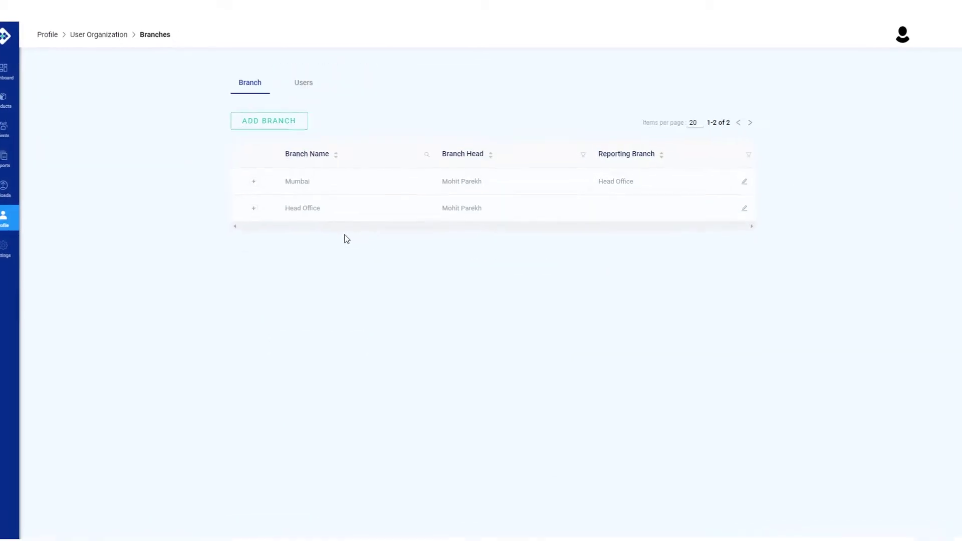
left_click(295, 124)
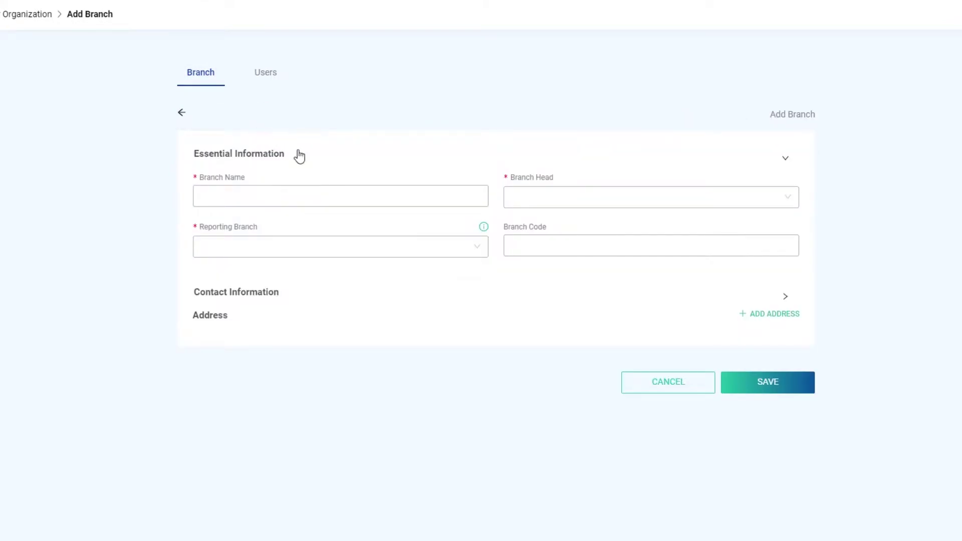
left_click(402, 205)
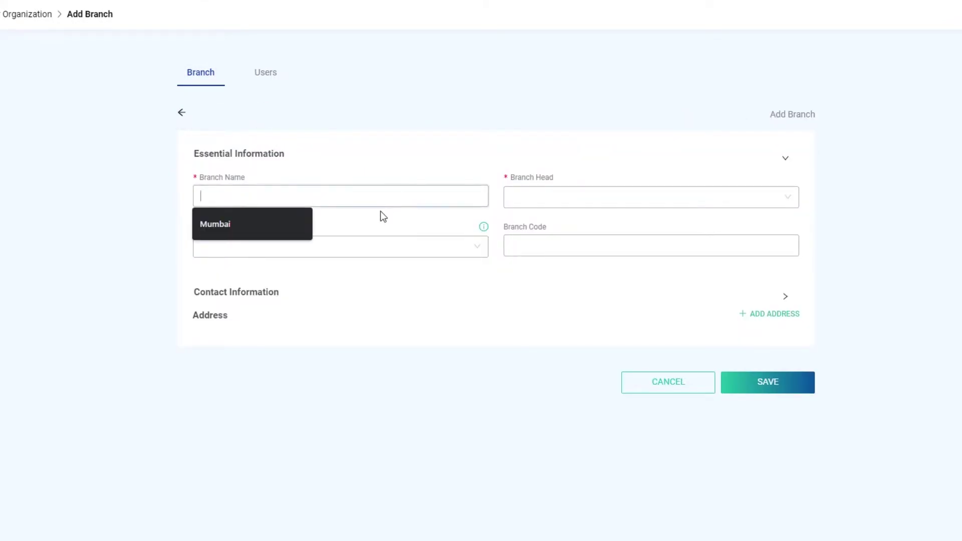
left_click(290, 230)
left_click(533, 205)
left_click(534, 223)
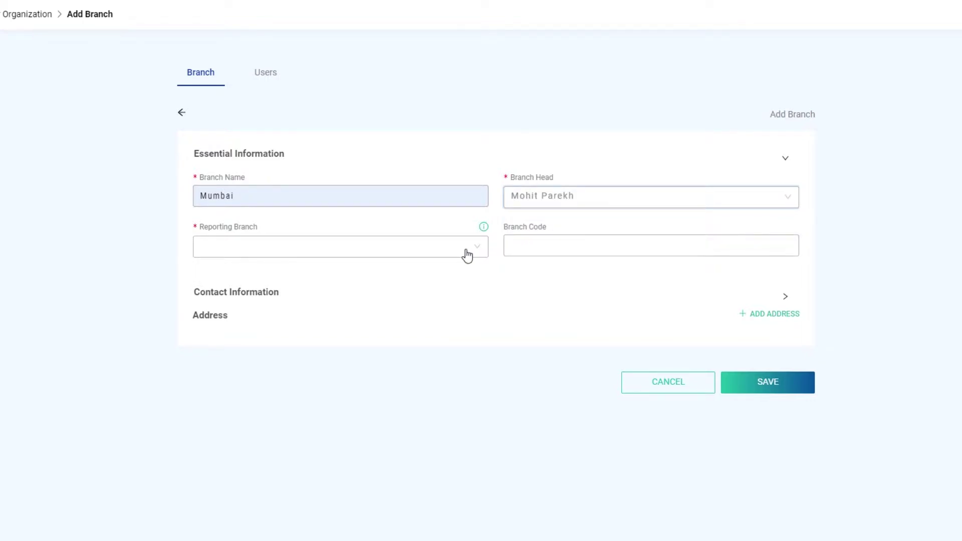
left_click(467, 255)
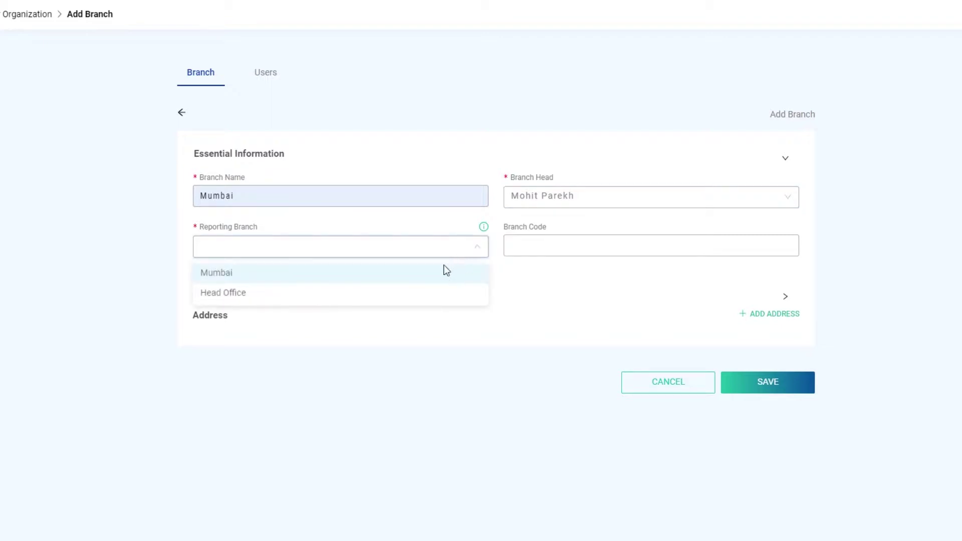
left_click(425, 300)
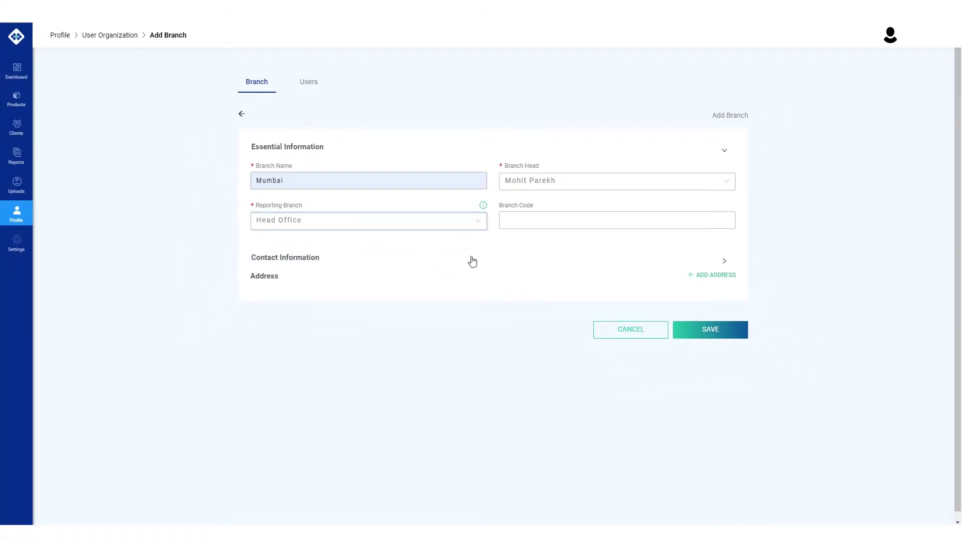
left_click(241, 115)
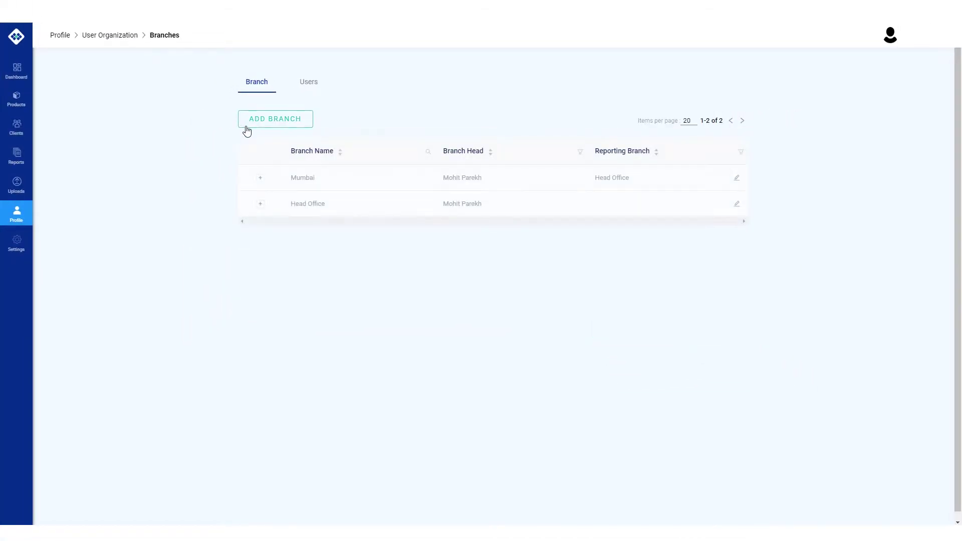
Step: Look at the blank Add User form in the Users list, cancel it, and open the disabled employee's record for editing
left_click(308, 85)
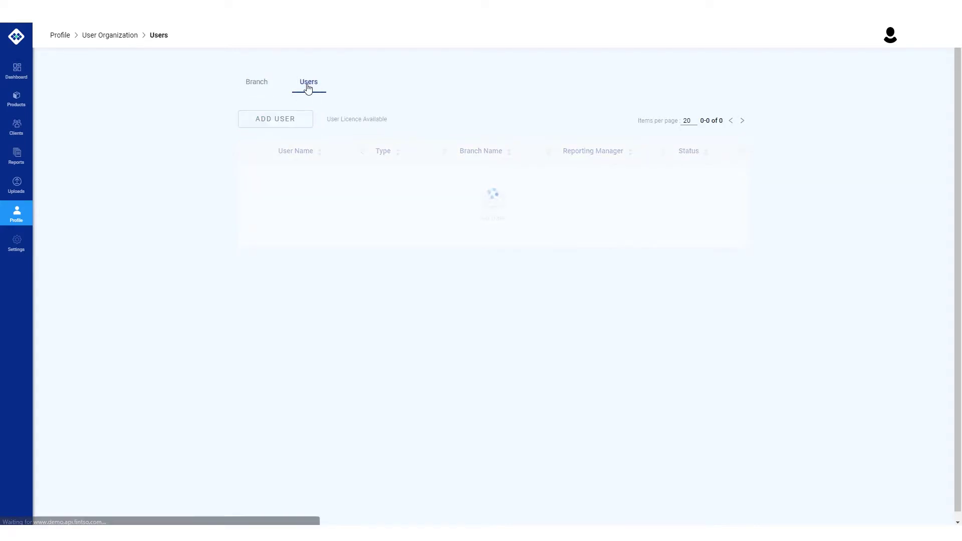
left_click(301, 120)
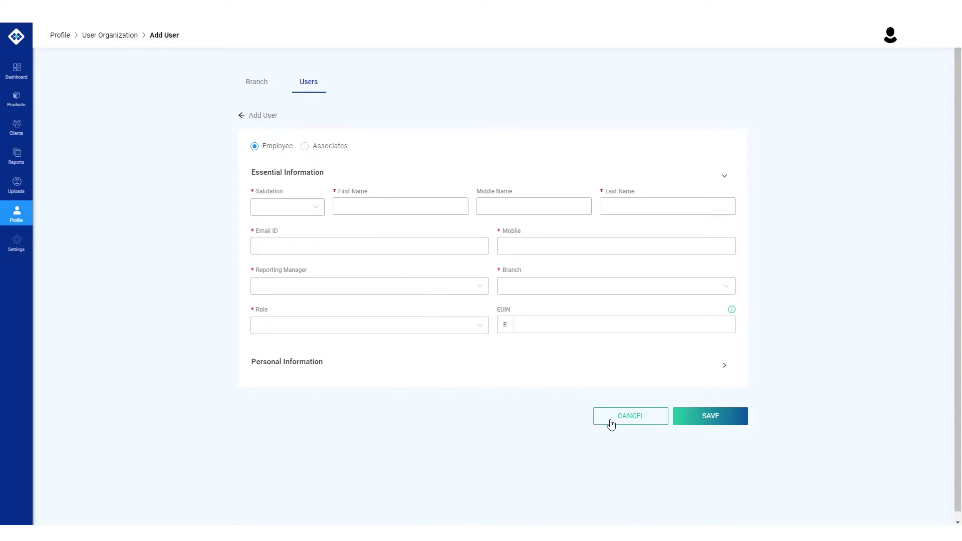
left_click(646, 415)
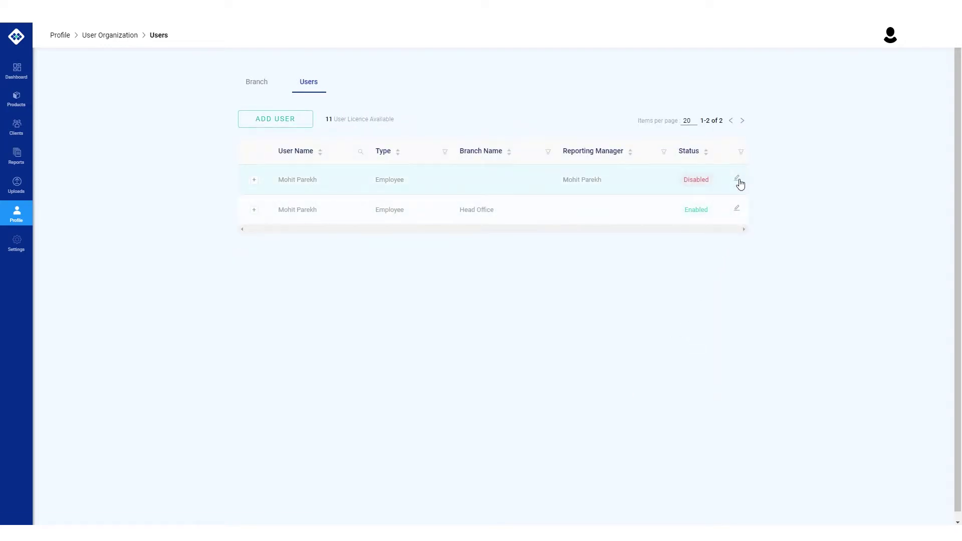
left_click(738, 179)
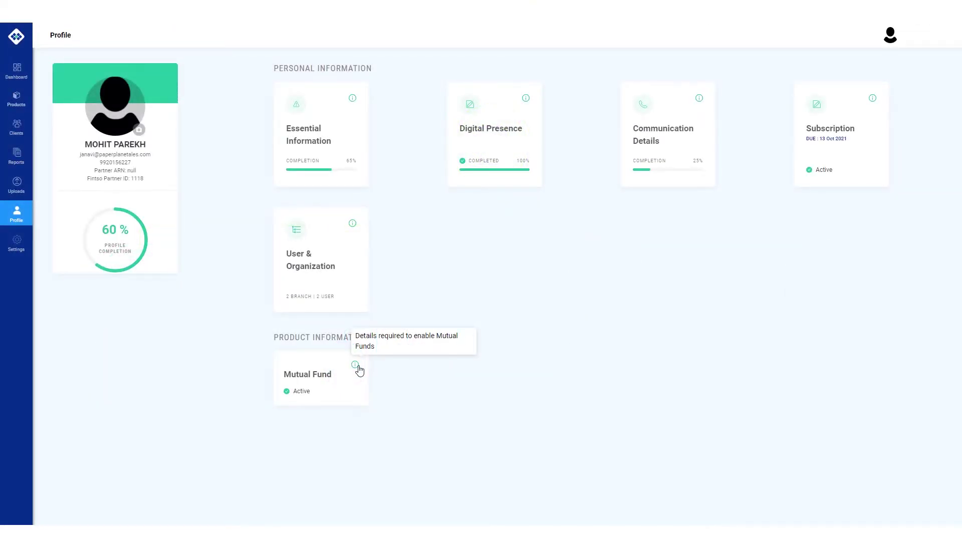
Step: Look through the list of selectable AMCs in the Mutual Fund execution details and open the Data Upload section
left_click(359, 370)
left_click(535, 189)
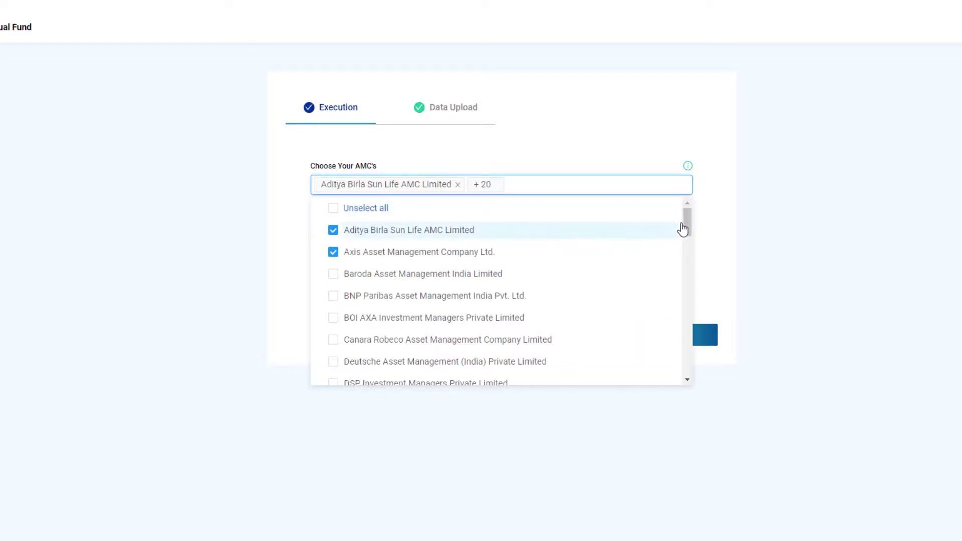
left_click_drag(690, 225, 689, 368)
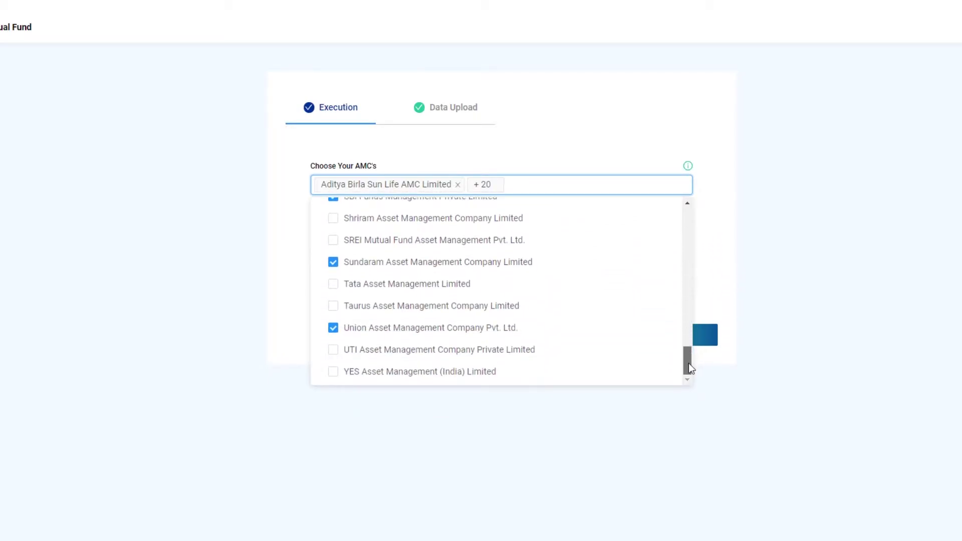
left_click(710, 261)
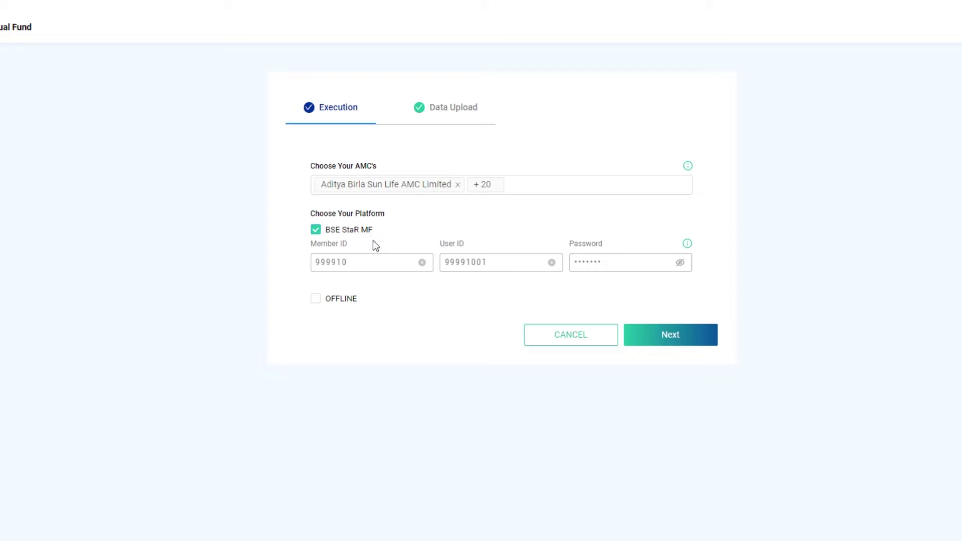
left_click(432, 124)
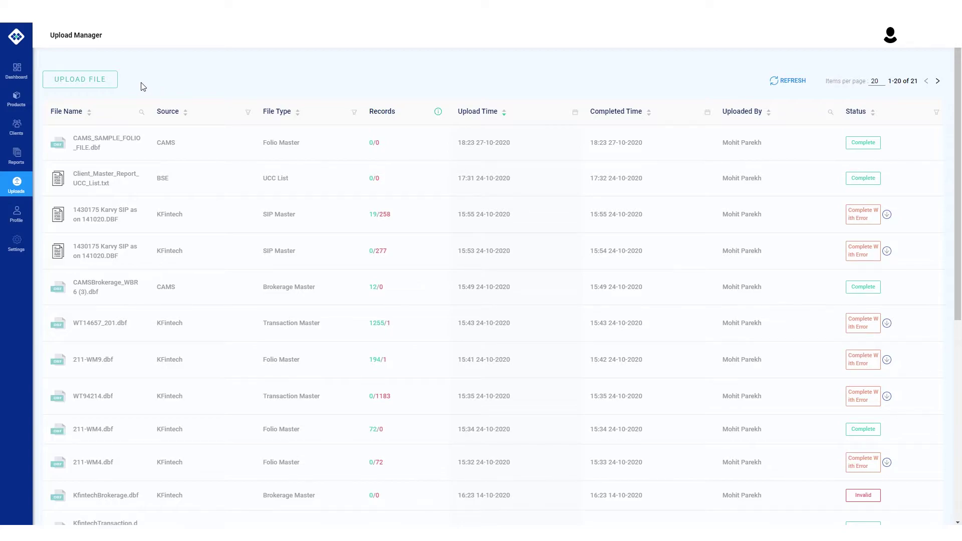
Step: Start a new file upload with CAMS as the source and Folio Master as the file type
left_click(114, 81)
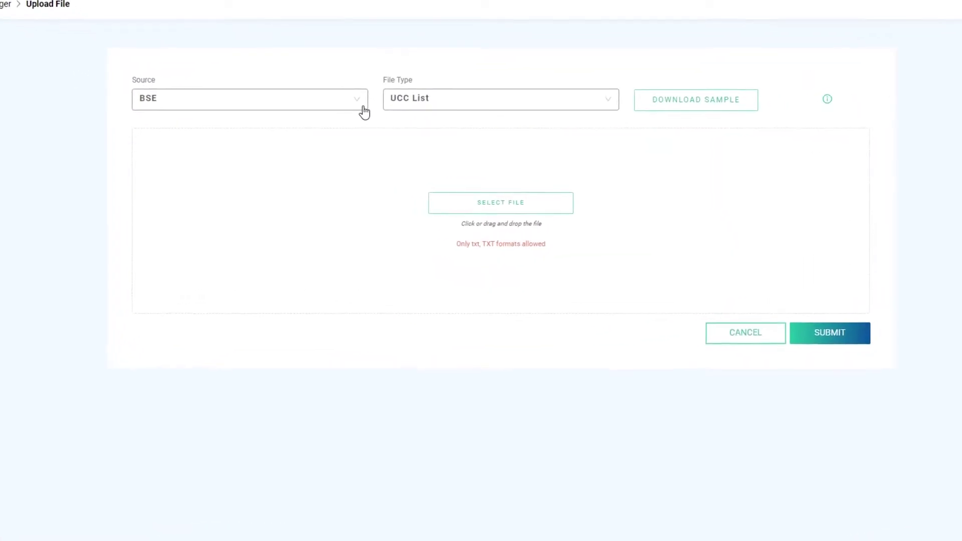
left_click(363, 109)
left_click(344, 145)
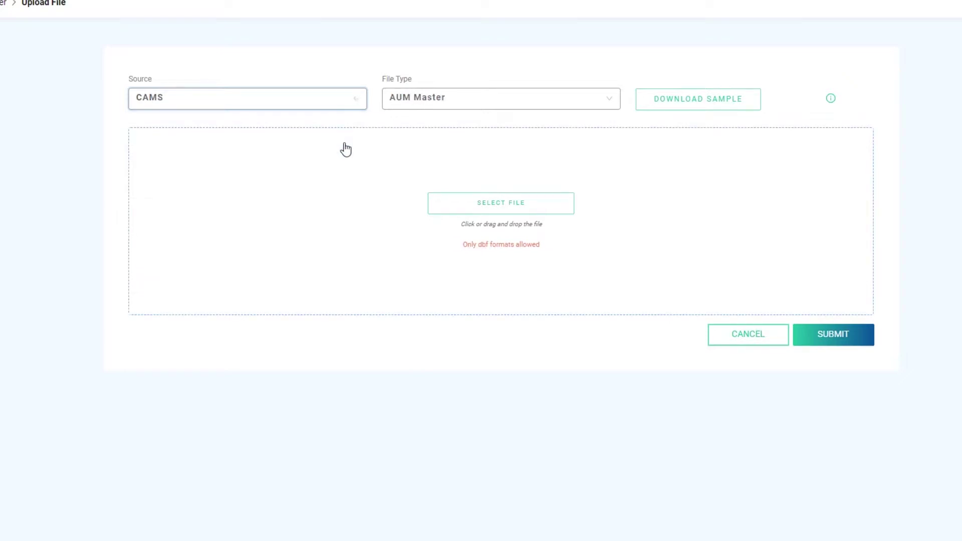
left_click(612, 103)
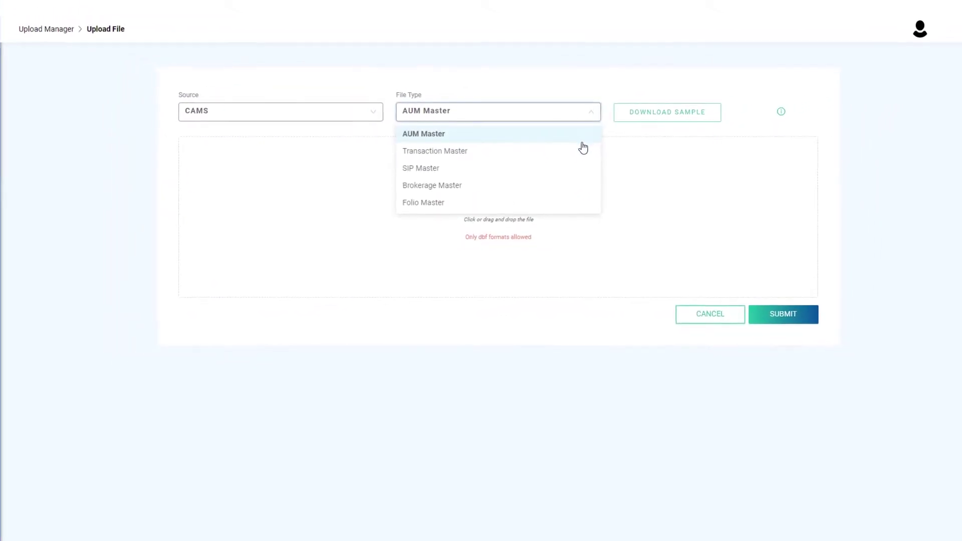
left_click(554, 203)
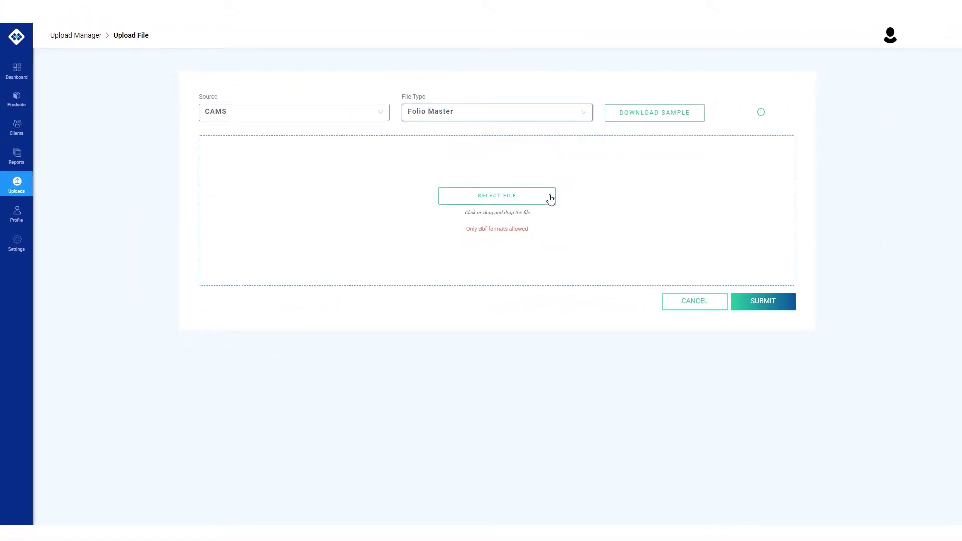
Step: Attach CAMS_SAMPLE_FOLIO_FILE.dbf from the Desktop to the upload and submit it
left_click(512, 197)
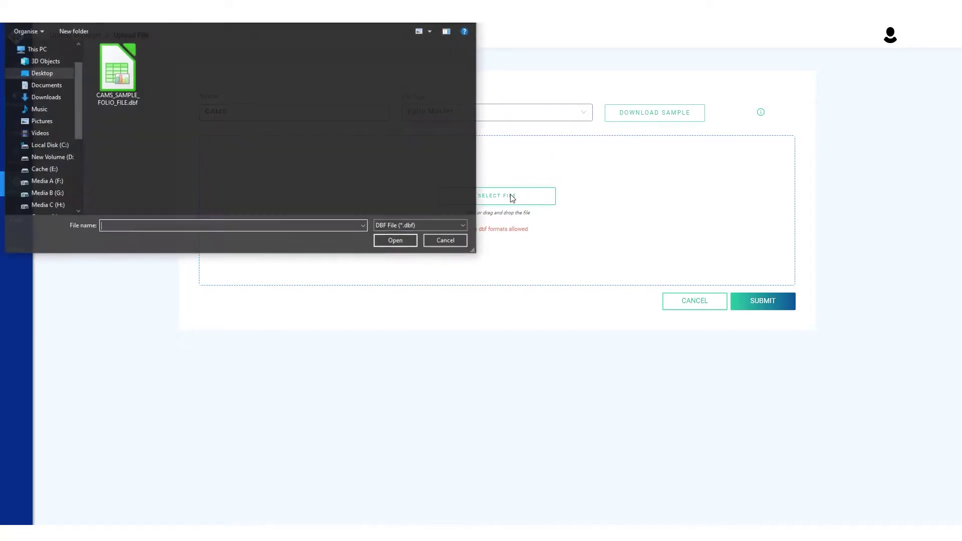
left_click(137, 83)
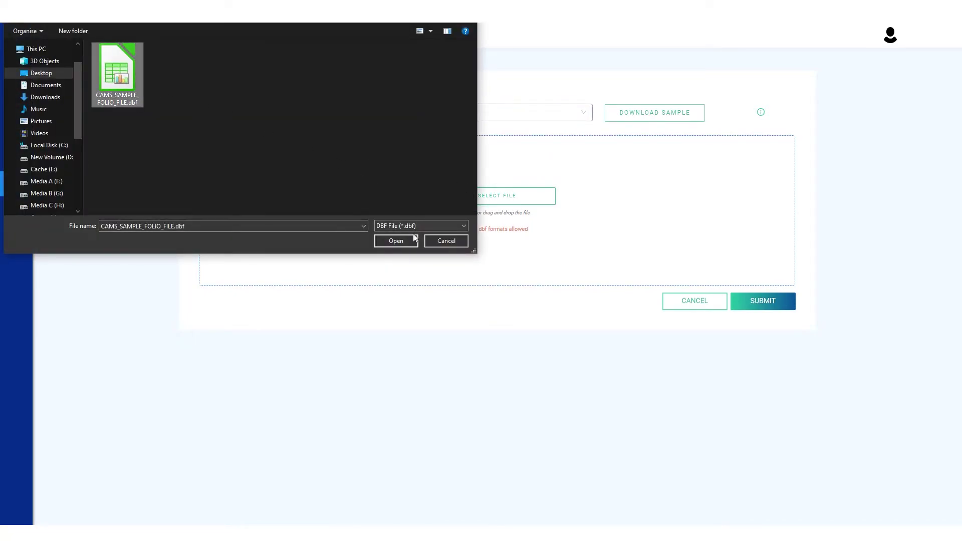
left_click(396, 241)
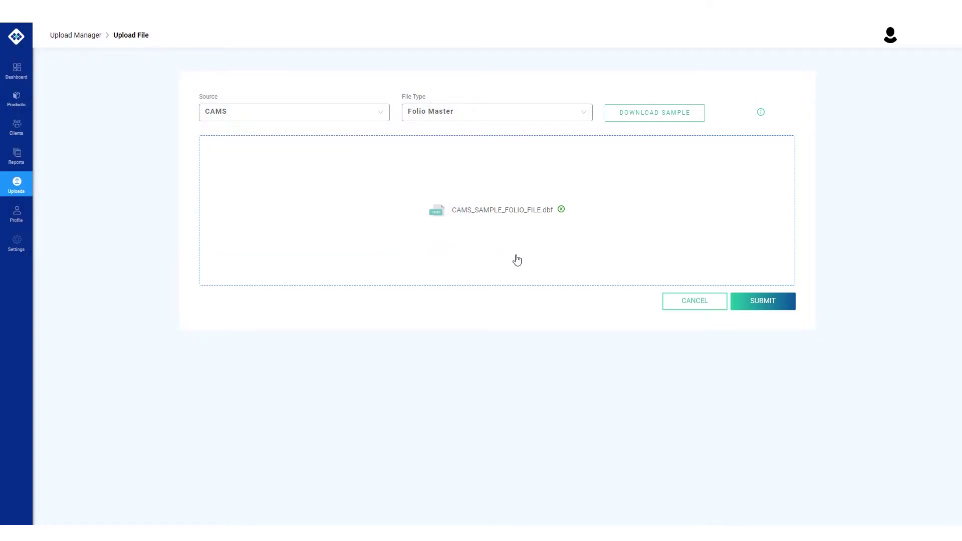
left_click(762, 306)
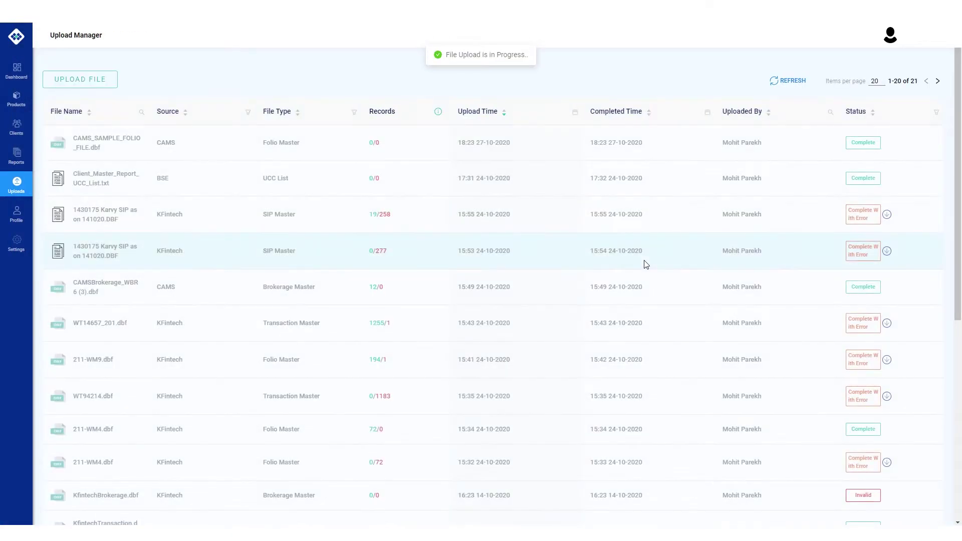
Step: Try another upload form with BSE Mandate List and CAMS Transaction Master as the source and file type, and cancel it
left_click(95, 86)
left_click(451, 117)
left_click(455, 148)
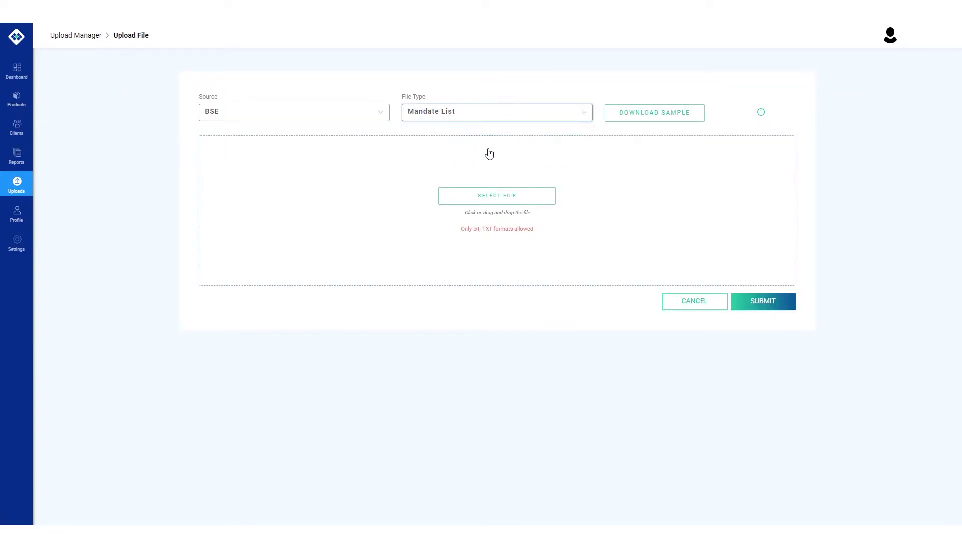
left_click(371, 119)
left_click(357, 149)
left_click(463, 121)
left_click(458, 150)
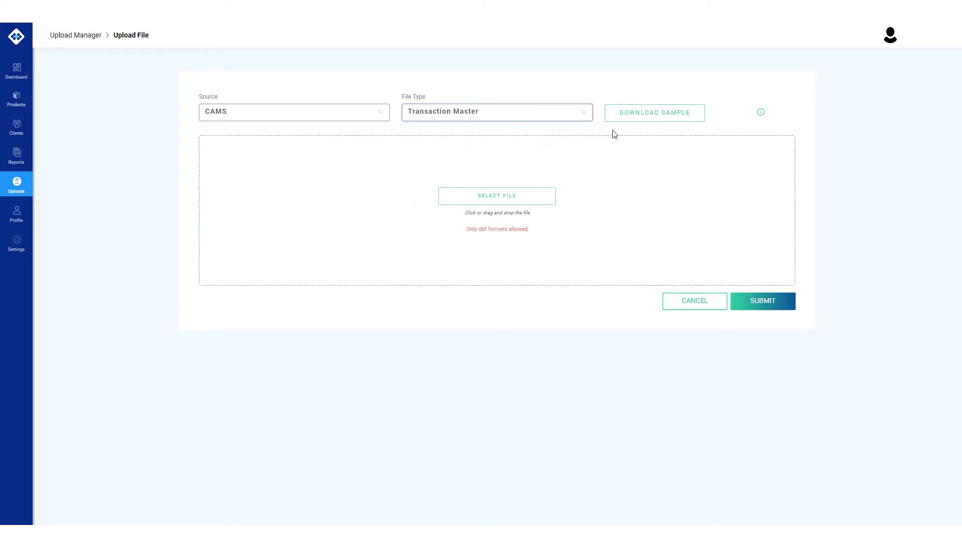
left_click(714, 311)
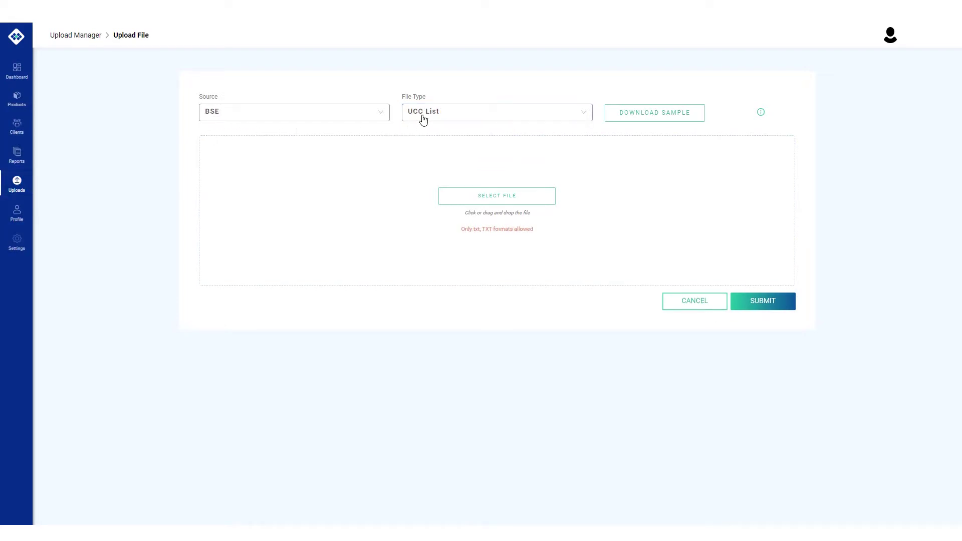
Step: Attach Mandate Export.txt to the upload form for the BSE UCC List and submit it
left_click(476, 197)
double_click(123, 90)
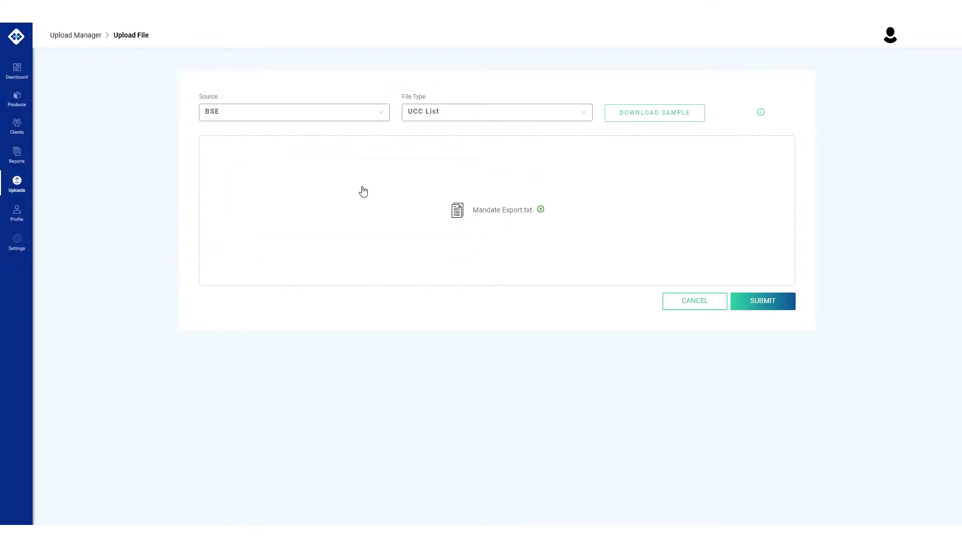
left_click(738, 299)
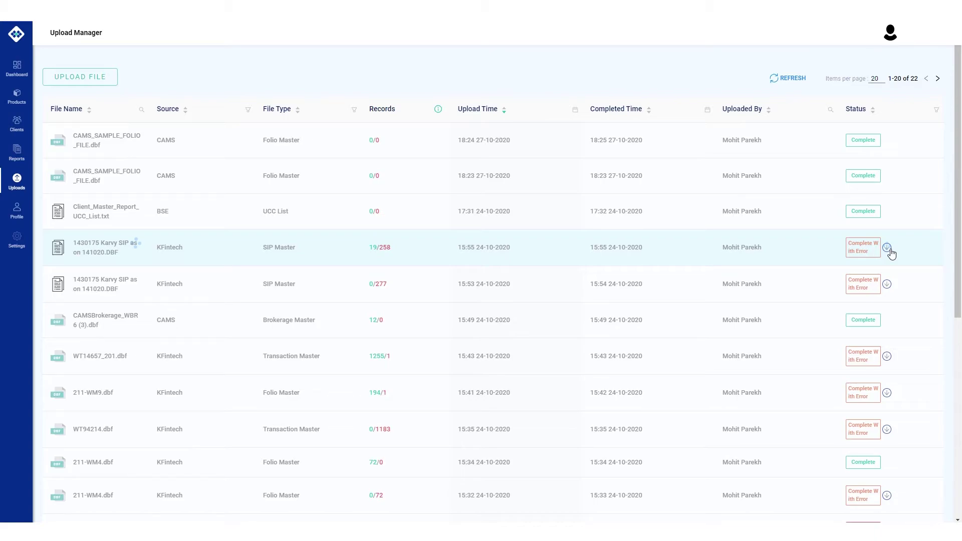
Step: Download the error report of the KFintech SIP Master file uploaded at 15:55 and save it as CSV on the Desktop
left_click(887, 247)
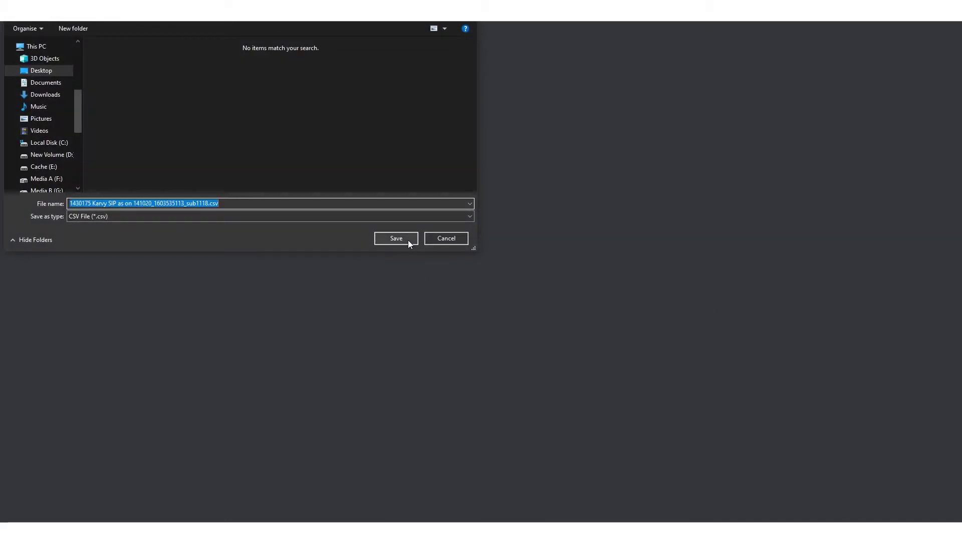
left_click(409, 241)
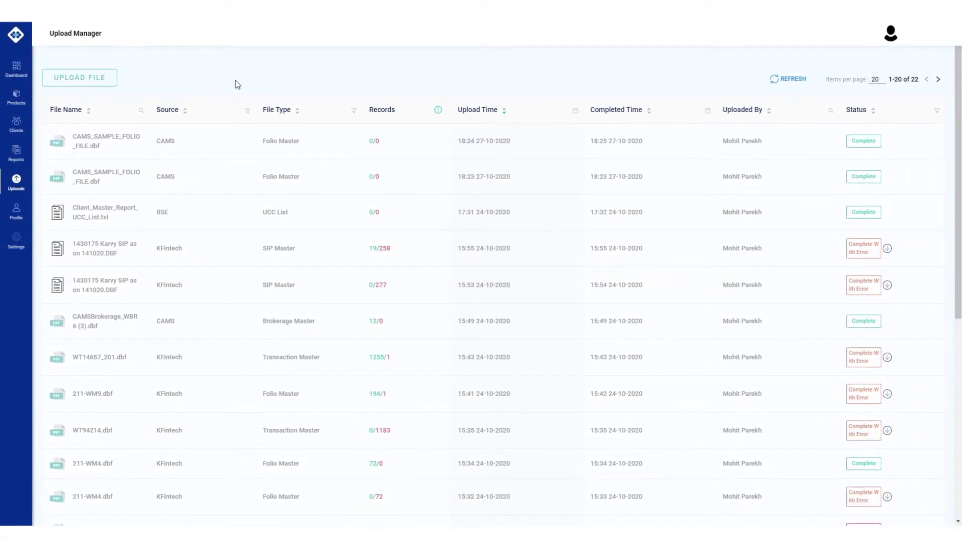
Step: View the Dashboard, the Clients section and the Users list of the organization
left_click(21, 72)
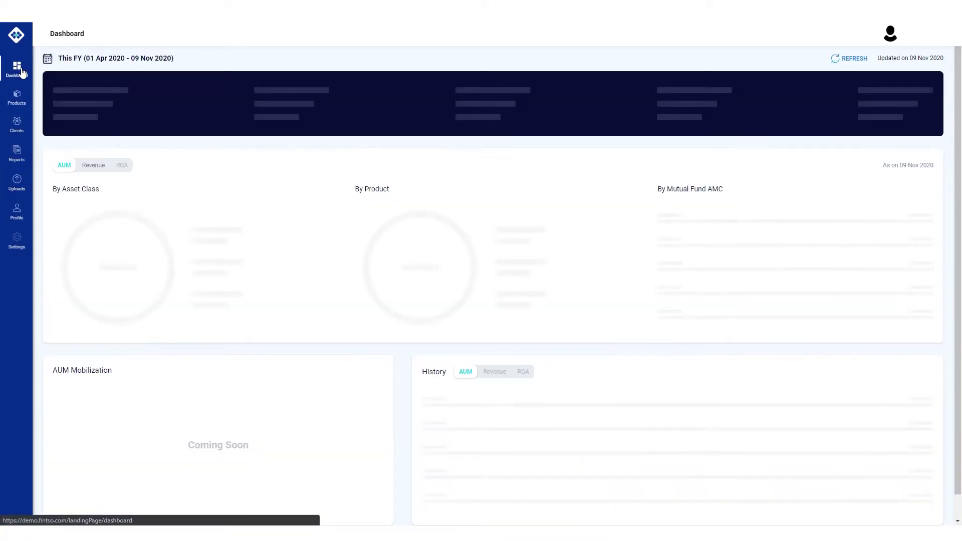
left_click(21, 123)
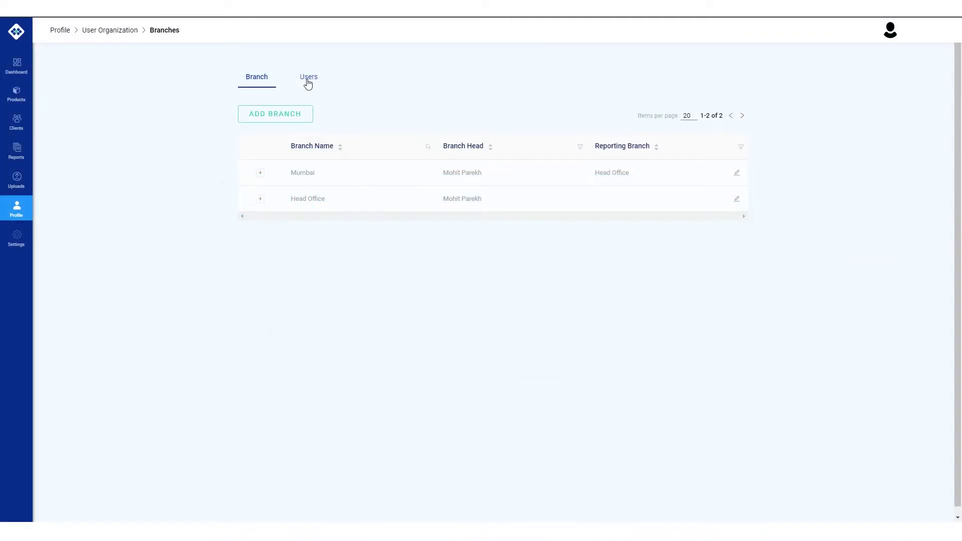
left_click(308, 82)
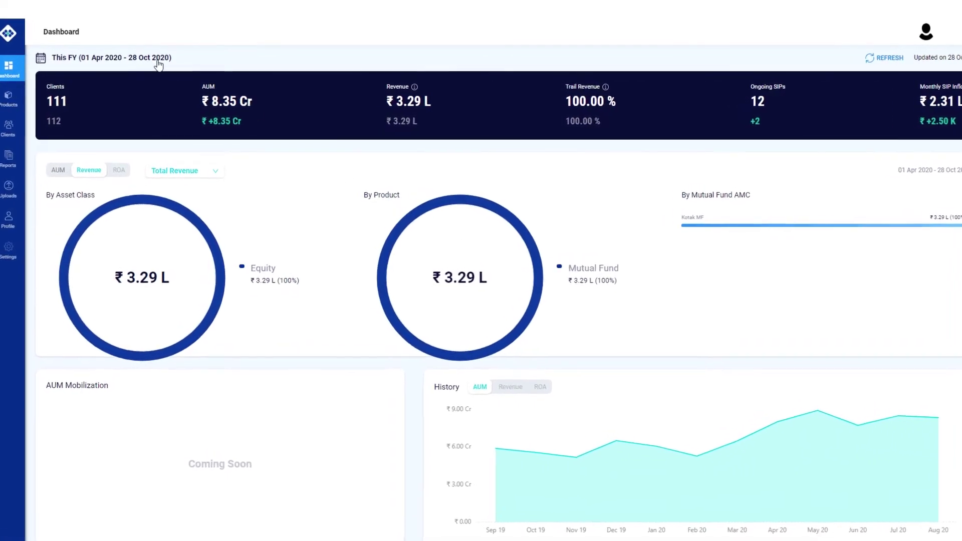
Step: View the dashboard's date range options and examine the AUM breakdown across the full list of mutual fund AMCs
left_click(158, 59)
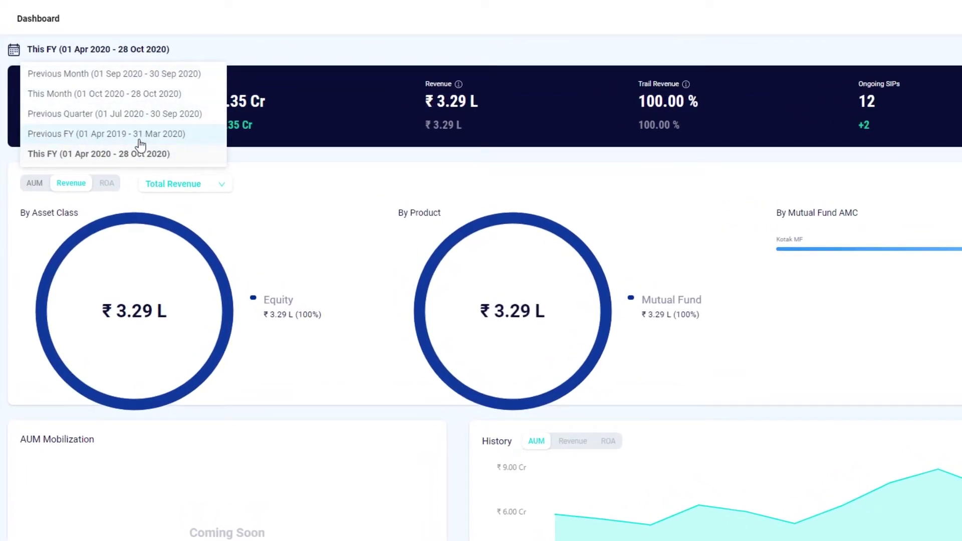
left_click(252, 180)
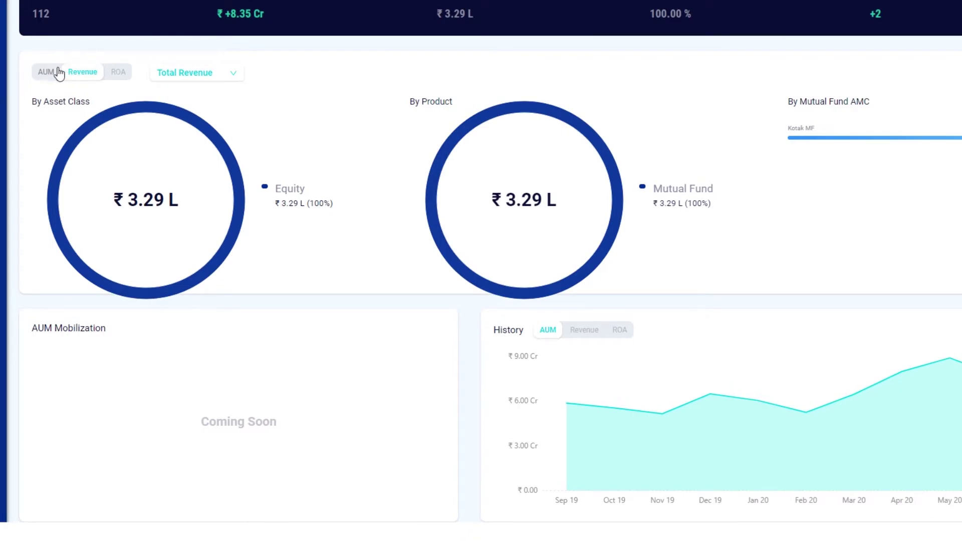
left_click(56, 74)
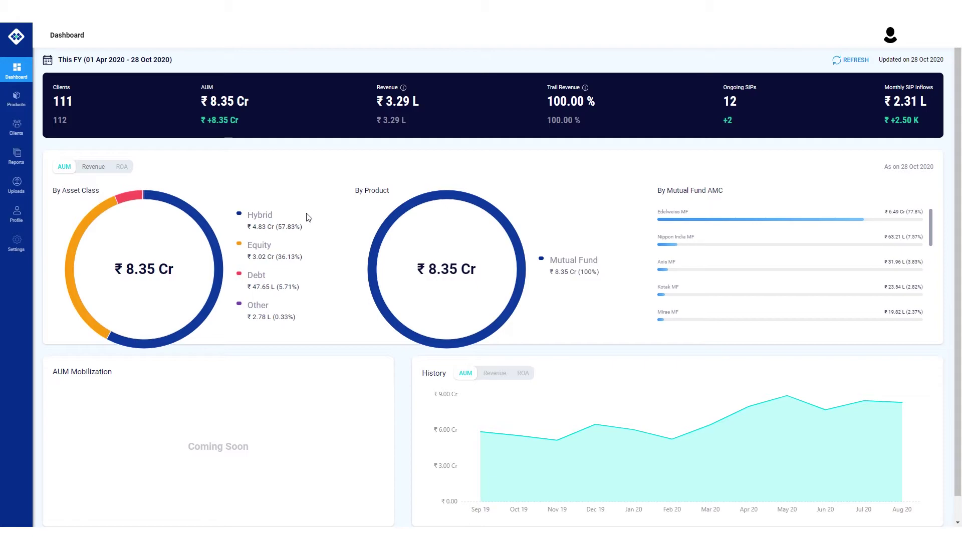
scroll(809, 249, "down", 1)
scroll(811, 250, "down", 10)
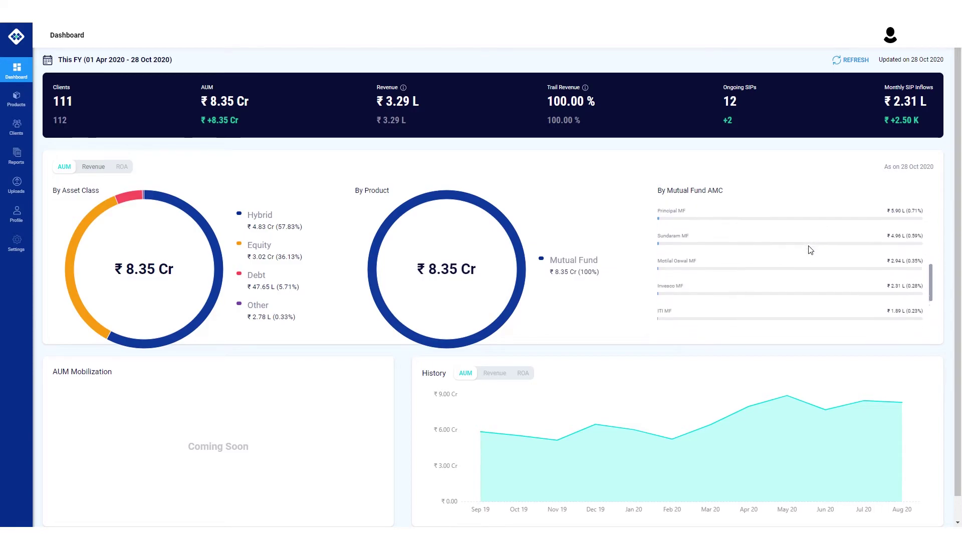
scroll(810, 250, "down", 1)
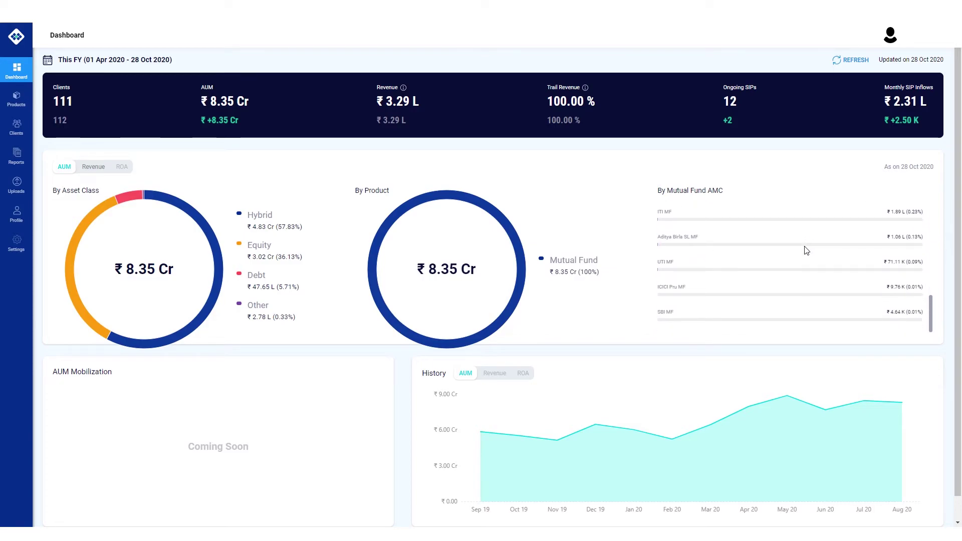
scroll(761, 252, "up", 5)
scroll(761, 252, "up", 5)
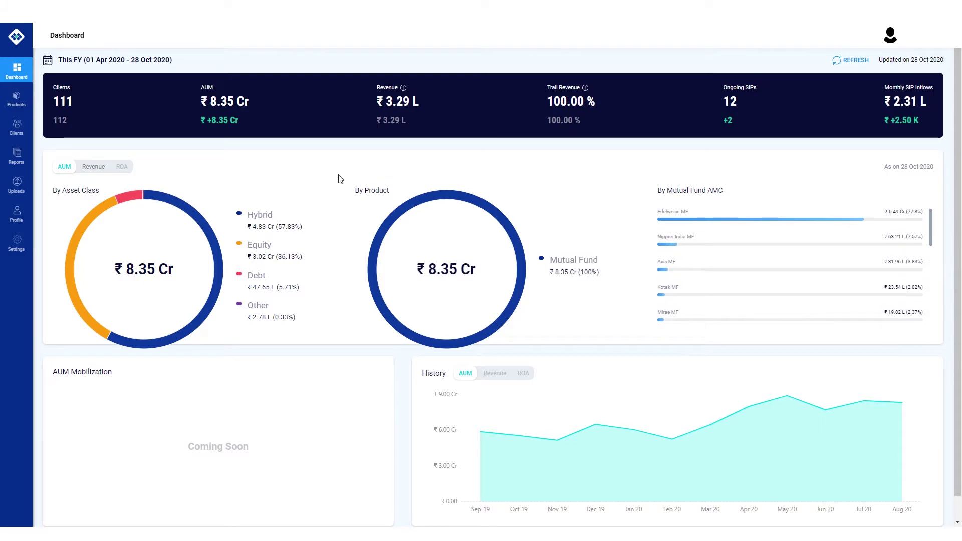
Step: View the Revenue breakdown with its revenue type options, and browse the AUM by mutual fund AMC list
left_click(93, 167)
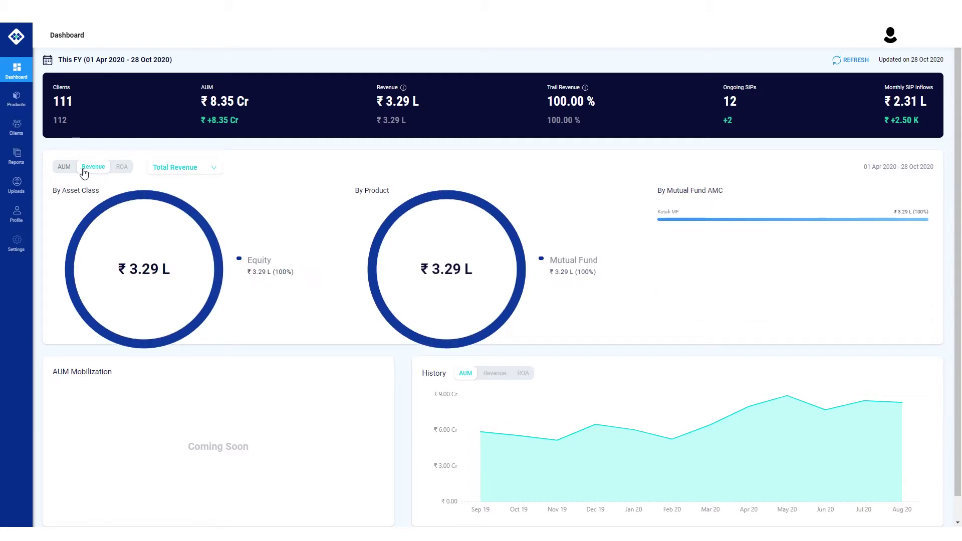
left_click(174, 168)
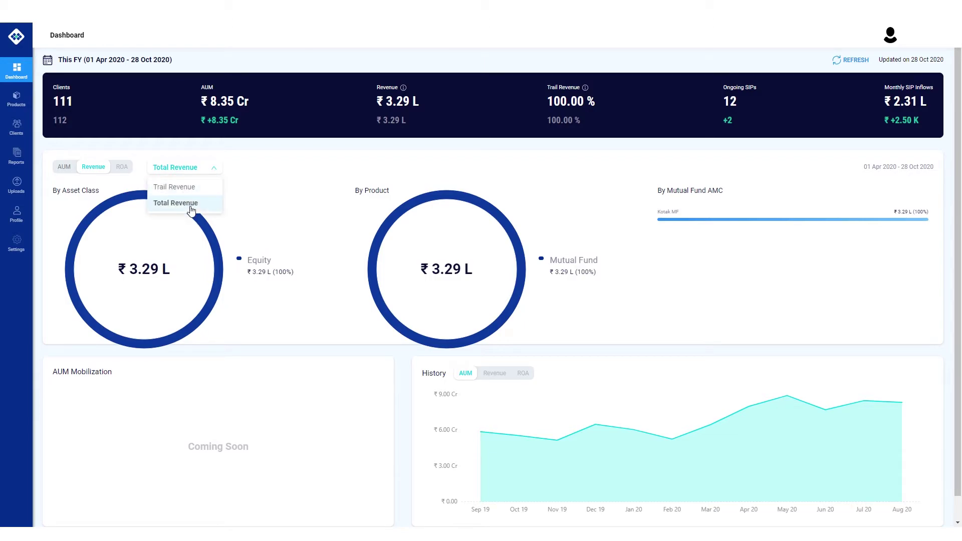
left_click(253, 209)
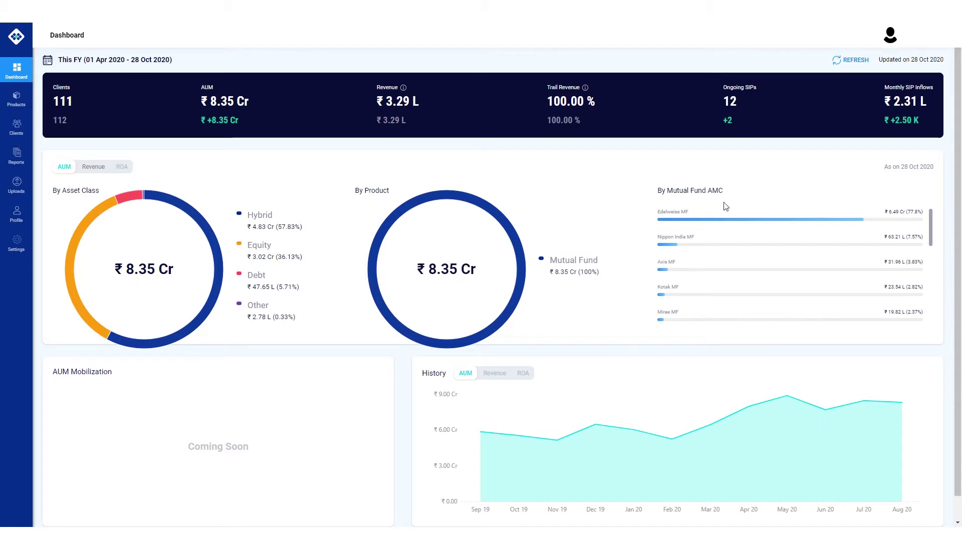
scroll(808, 248, "down", 5)
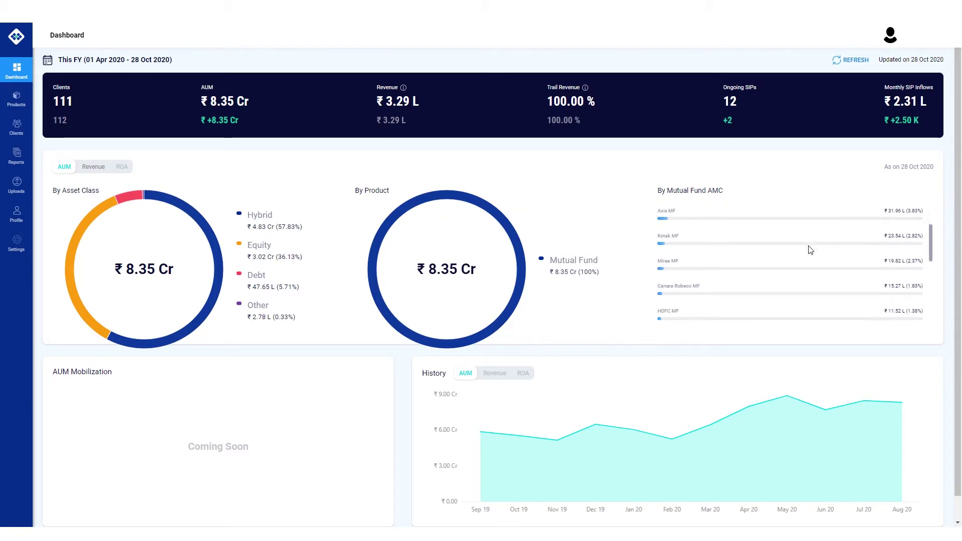
scroll(810, 249, "down", 4)
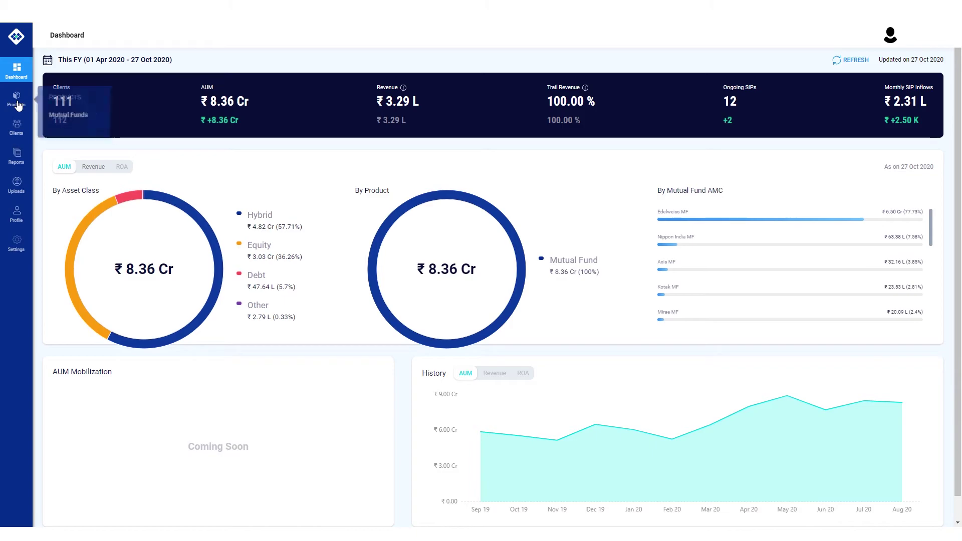
Step: Go to the Mutual Funds product's orders and start placing a new order
mouse_move(16, 100)
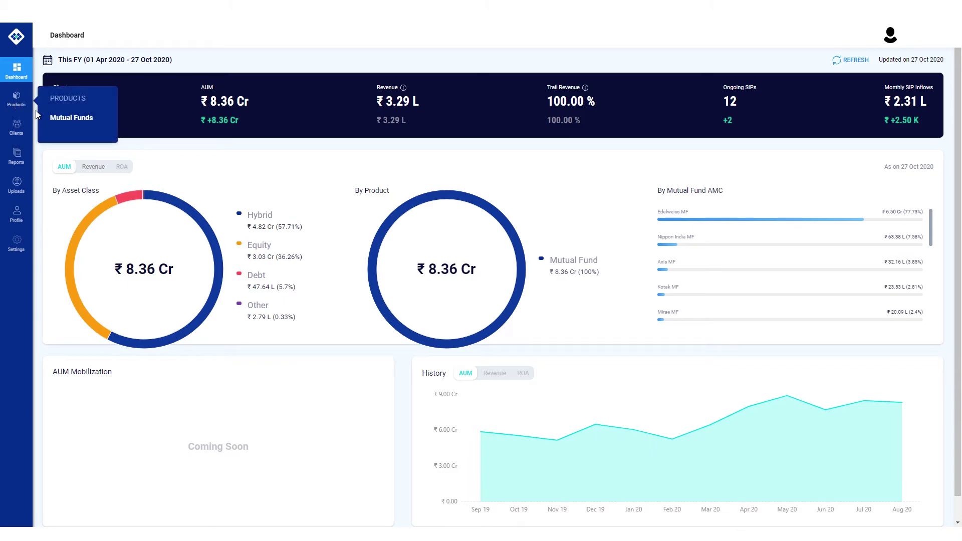
left_click(56, 119)
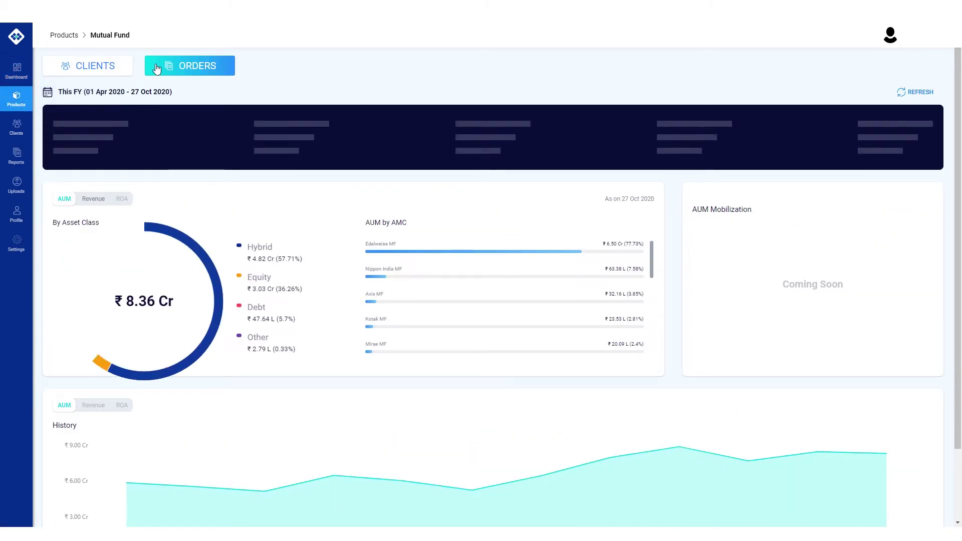
left_click(154, 68)
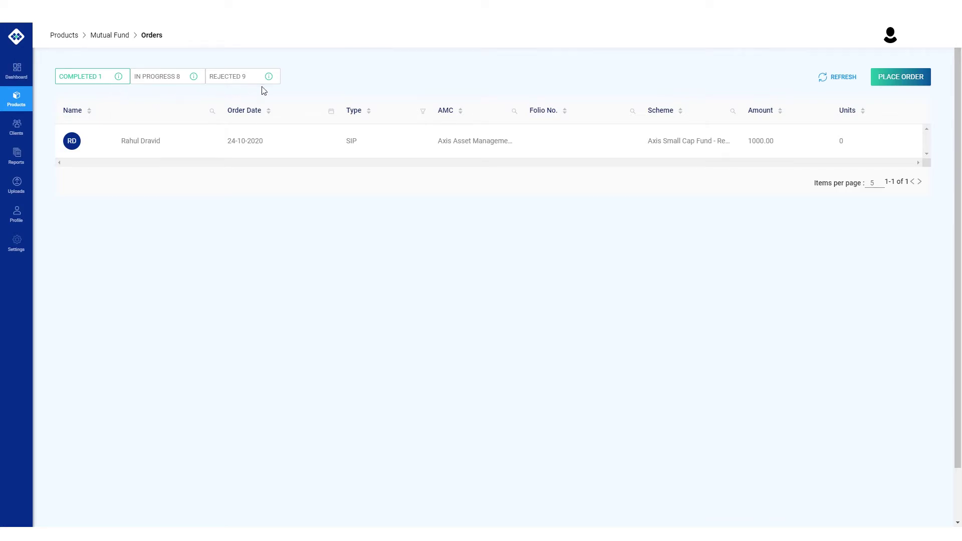
left_click(907, 81)
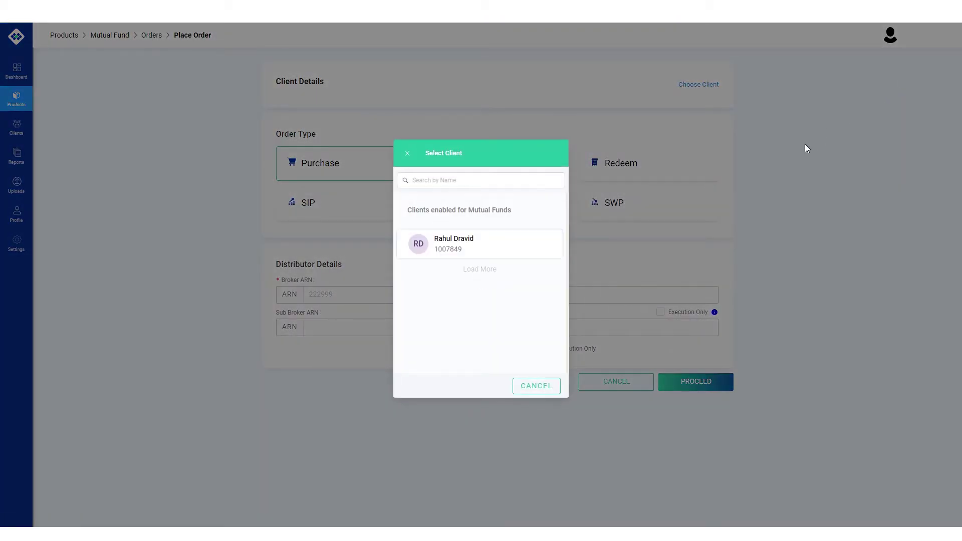
Step: Choose the listed client and their BSE StAR MF UCC, set the order type to SIP, and proceed
left_click(502, 242)
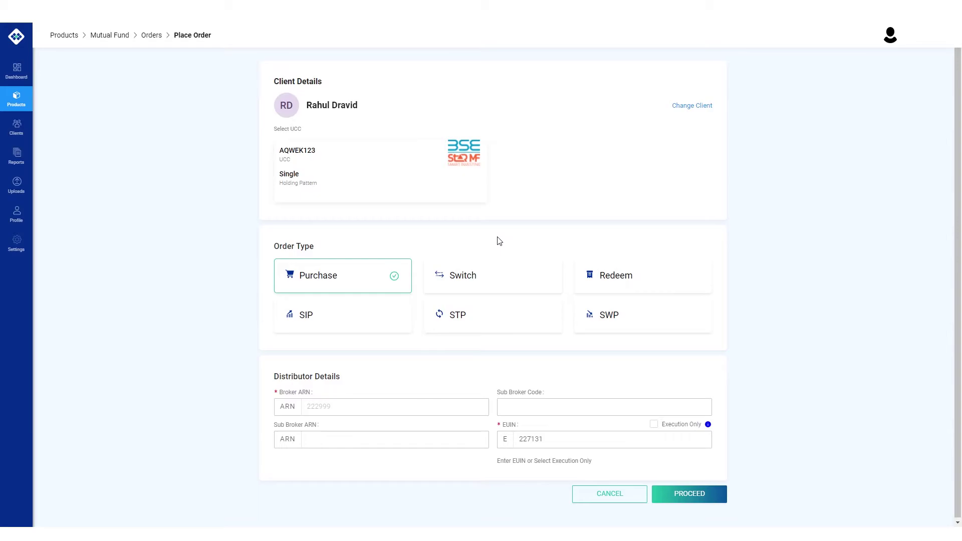
left_click(458, 200)
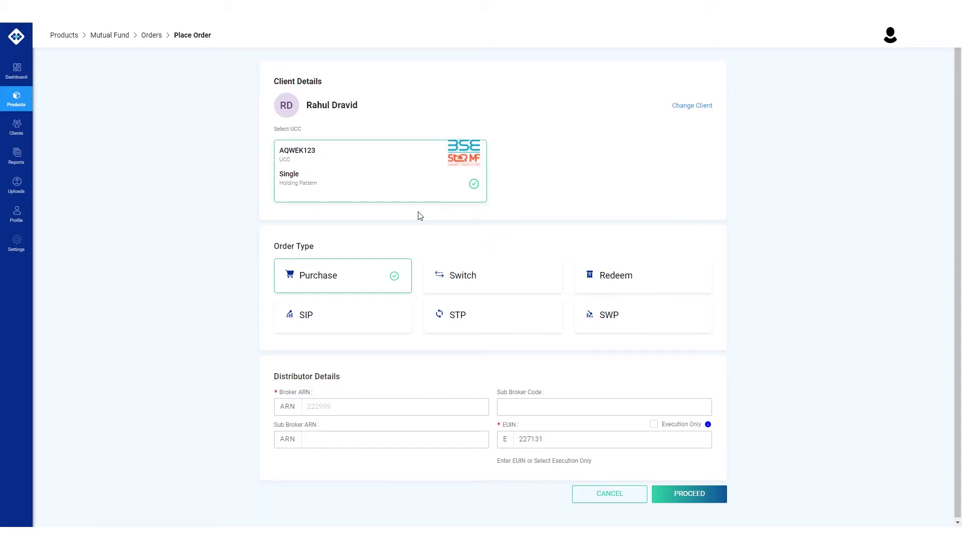
left_click(393, 318)
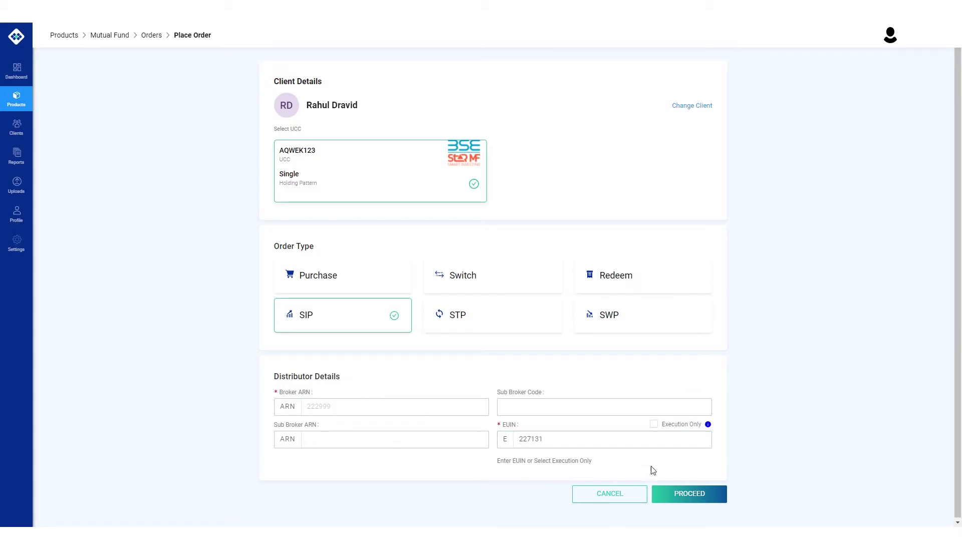
left_click(681, 494)
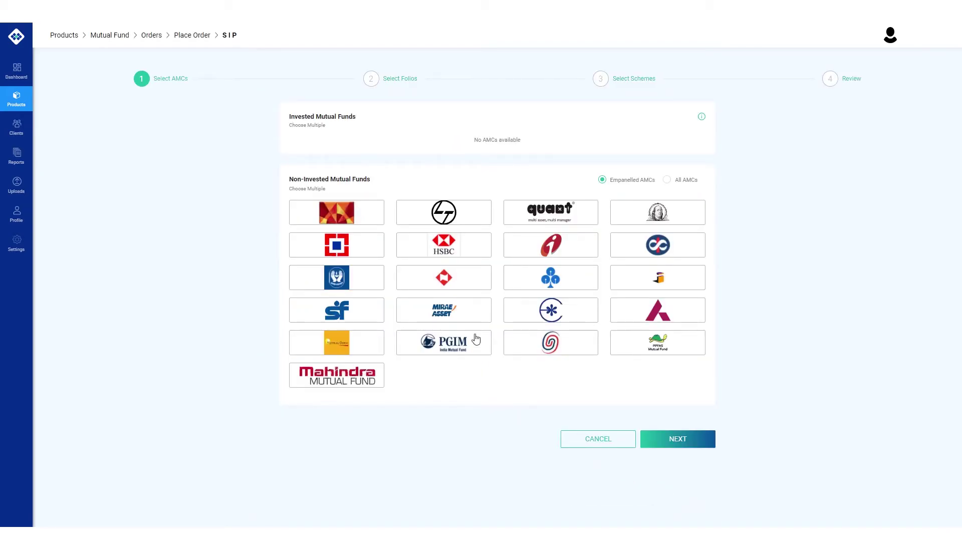
Step: Select Aditya Birla Sun Life AMC Limited for the SIP with a new folio and continue to the schemes
left_click(360, 214)
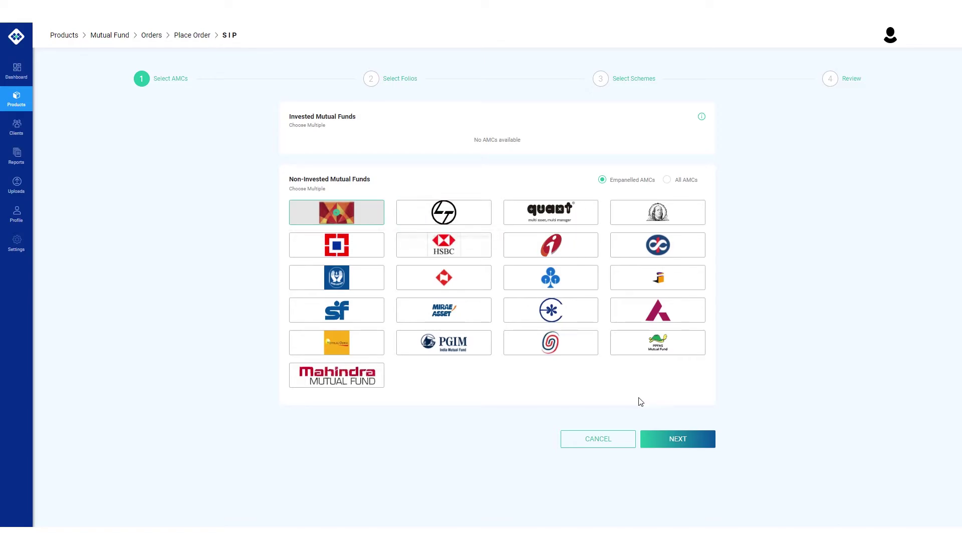
left_click(674, 443)
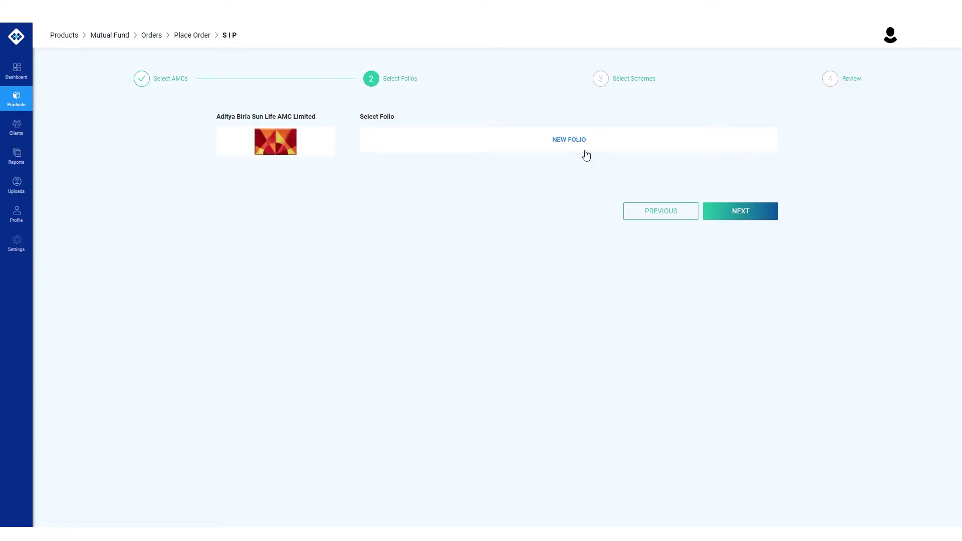
left_click(570, 143)
left_click(731, 211)
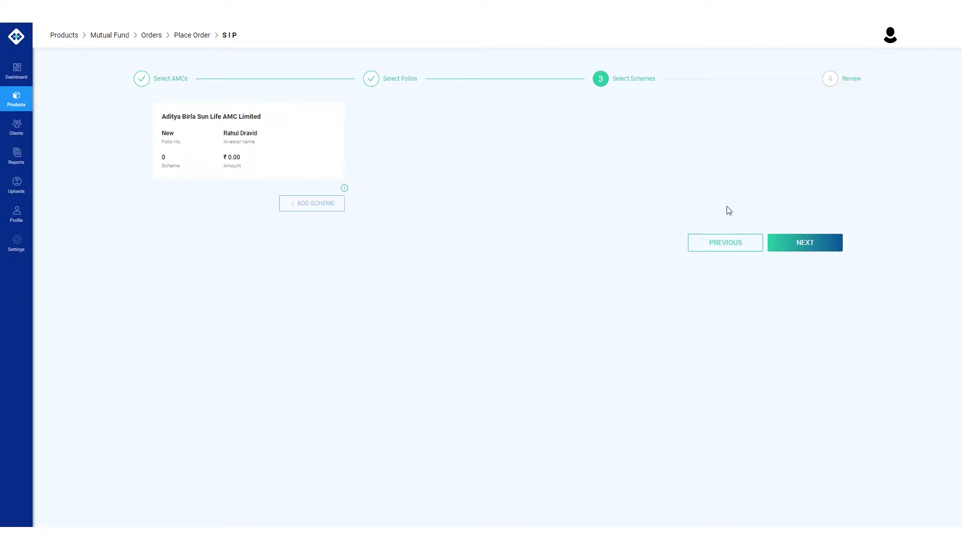
Step: Add a scheme with asset class Equity and choose Aditya Birla SL Equity Advantage Fund(D)
left_click(334, 206)
left_click(460, 153)
left_click(454, 172)
left_click(554, 152)
left_click(552, 170)
Step: Set the scheme to Dividend Reinvestment, MONTHLY frequency, 12 installments and SIP day 1
left_click(528, 207)
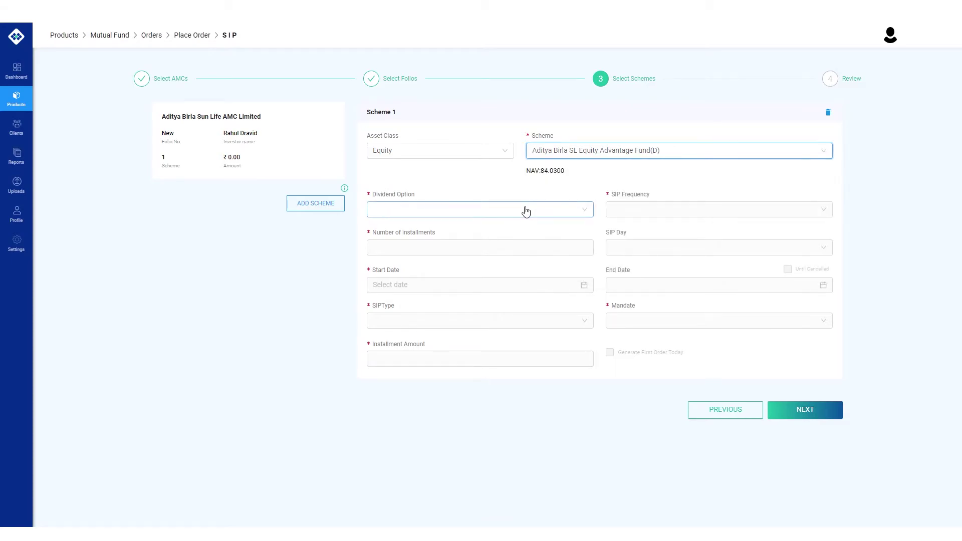
left_click(500, 229)
left_click(627, 213)
left_click(627, 229)
left_click(522, 250)
type("12")
left_click(630, 252)
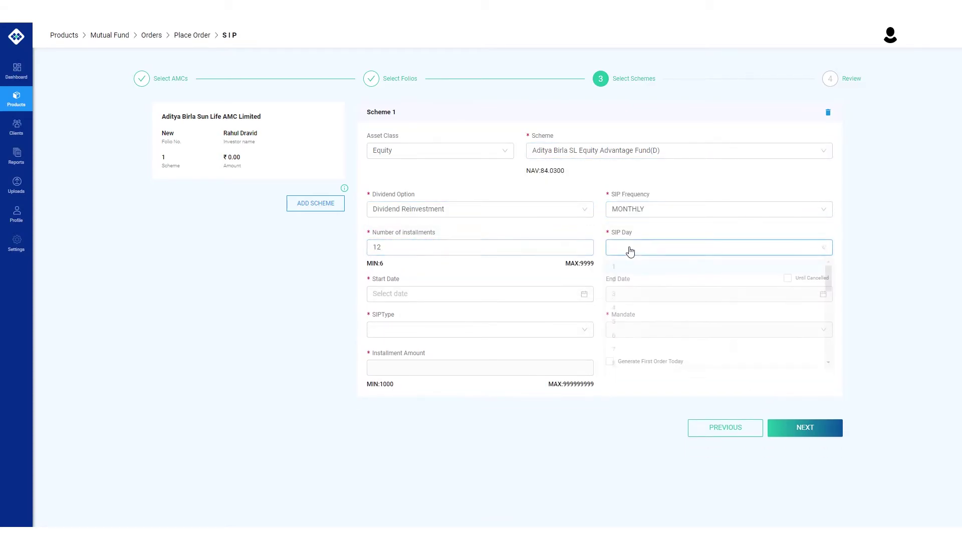
left_click(621, 276)
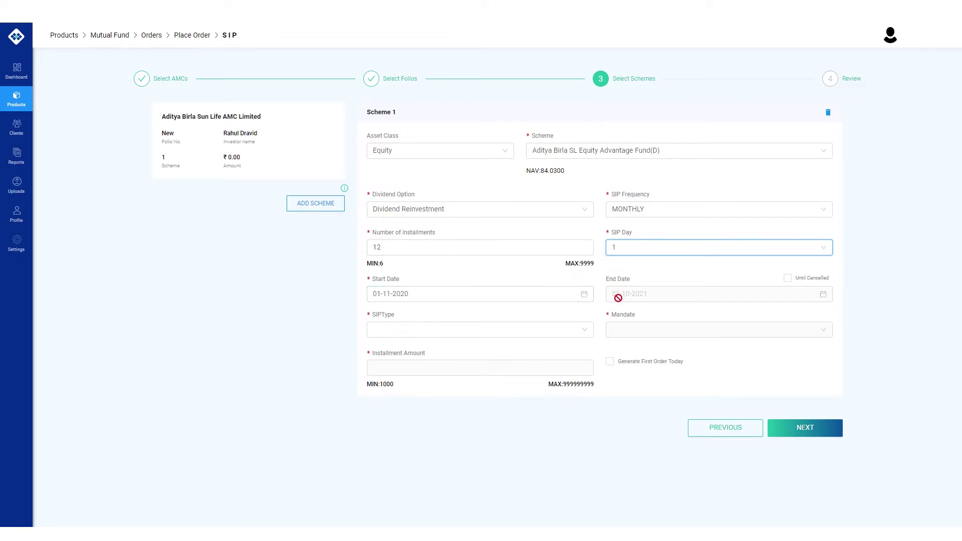
Step: Set the SIP type to Normal SIP with an installment amount of 1000, then review and submit the order
left_click(520, 341)
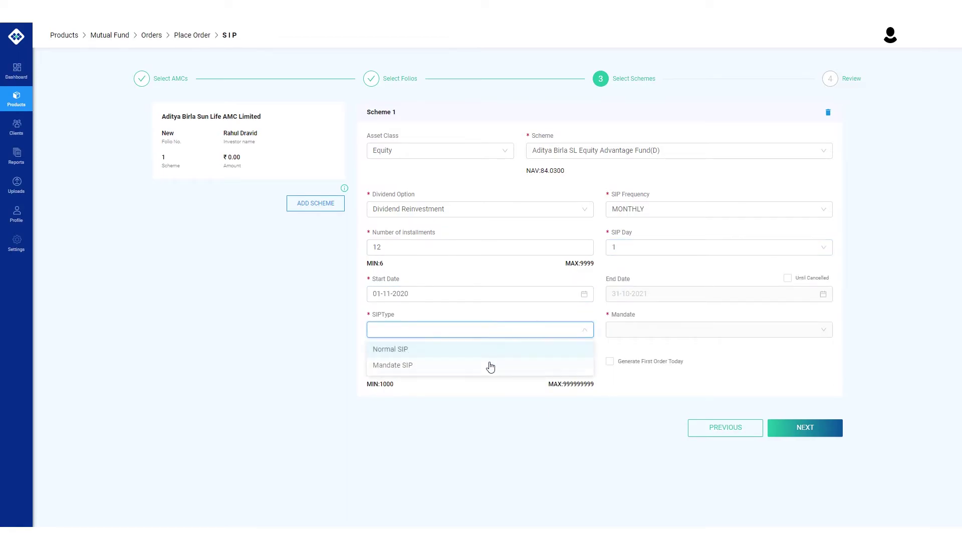
left_click(482, 351)
left_click(545, 373)
type("1000")
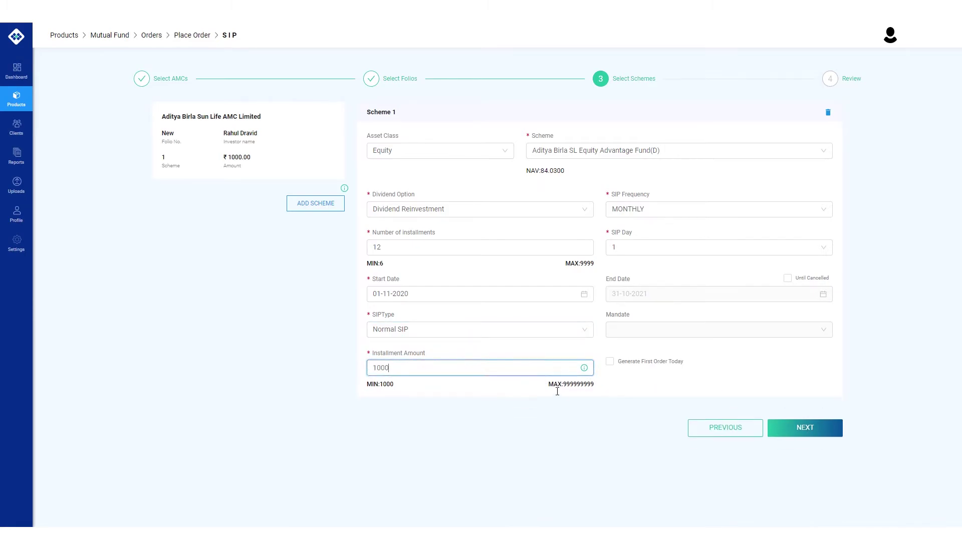
left_click(815, 426)
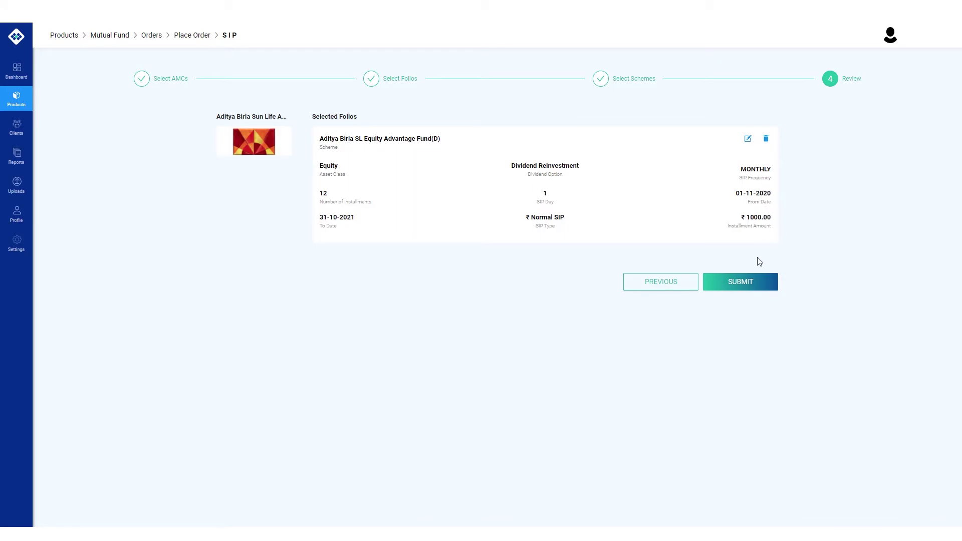
left_click(755, 284)
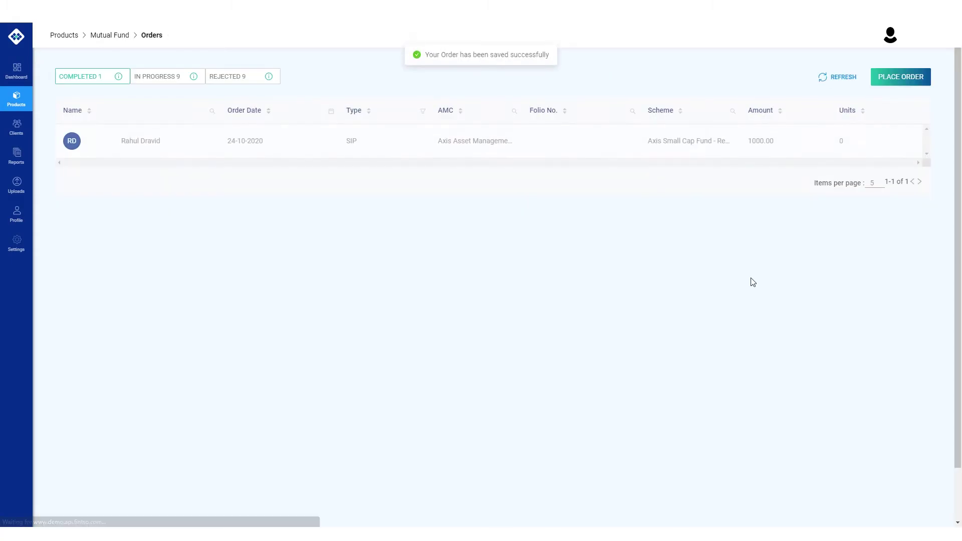
Step: Check the in-progress and completed mutual fund orders
left_click(171, 77)
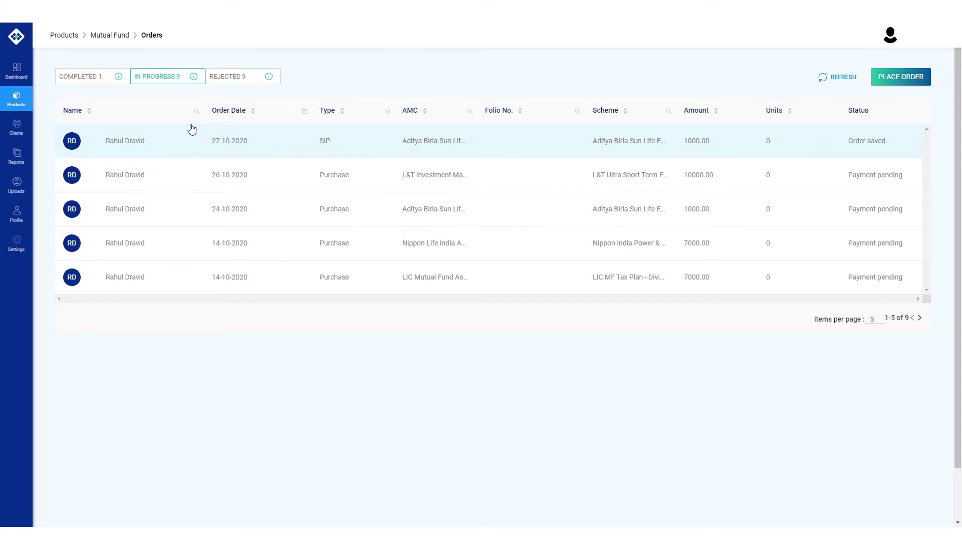
left_click(96, 82)
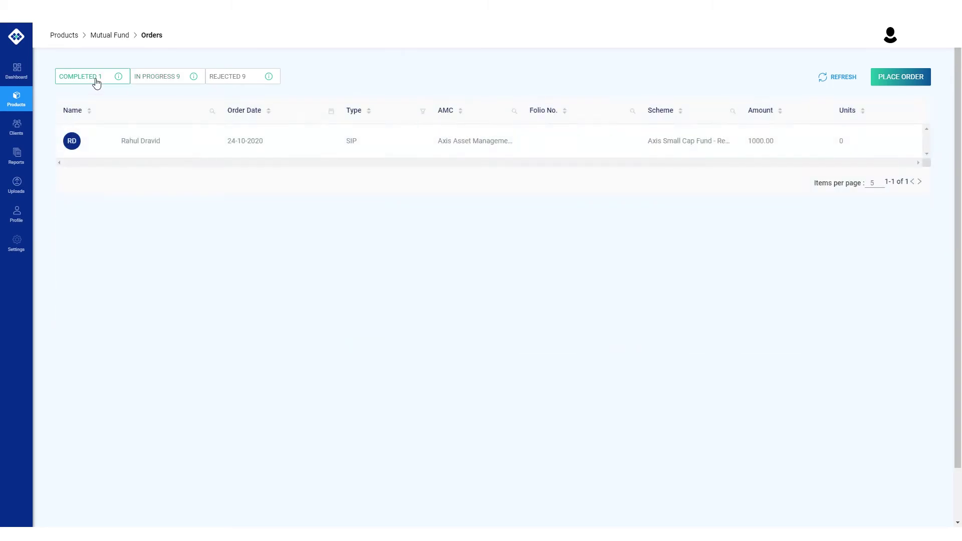
left_click(151, 82)
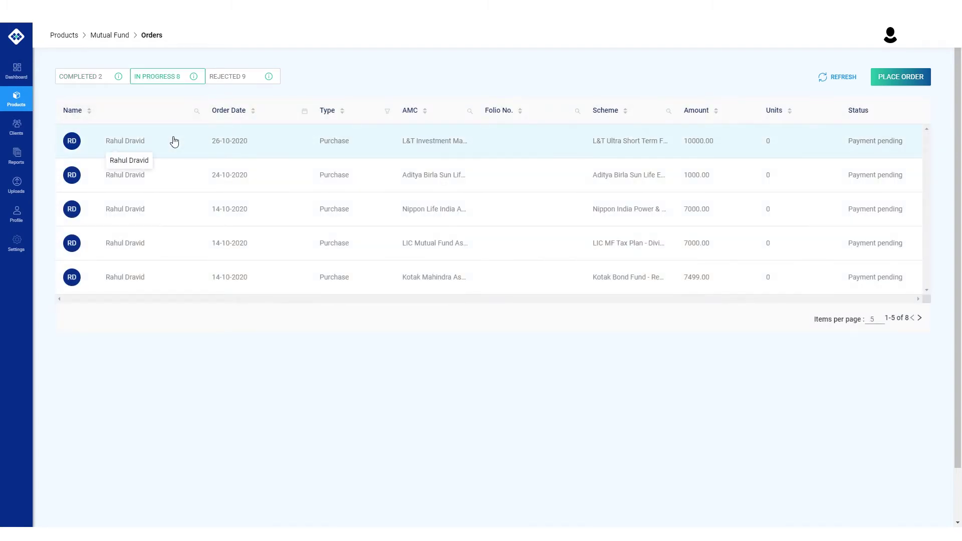
left_click(172, 142)
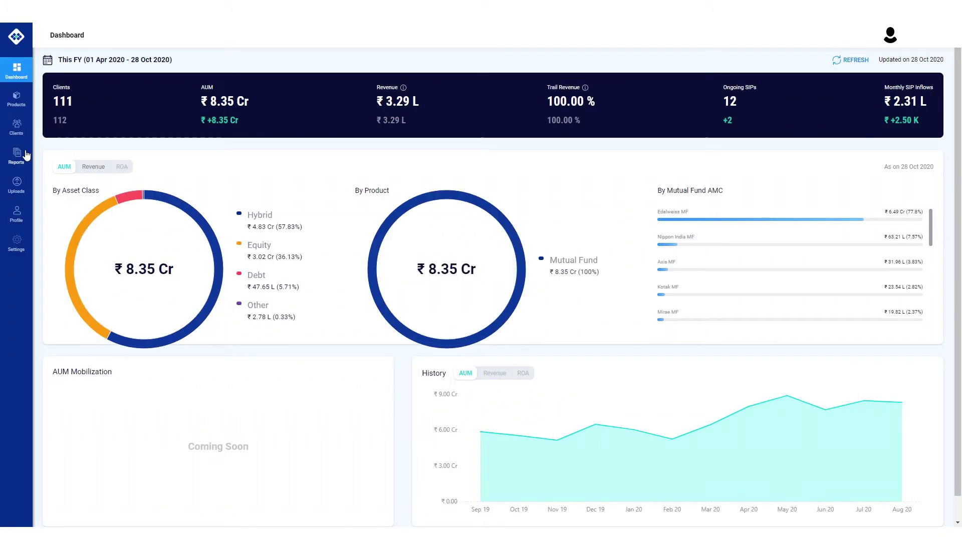
Step: Start a new client report and add the first client in the client list to it
left_click(25, 156)
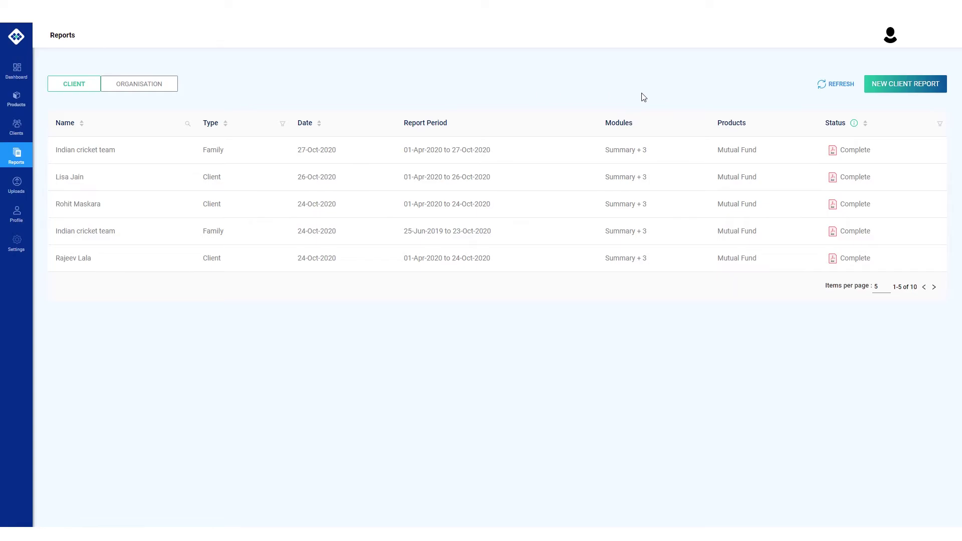
left_click(875, 90)
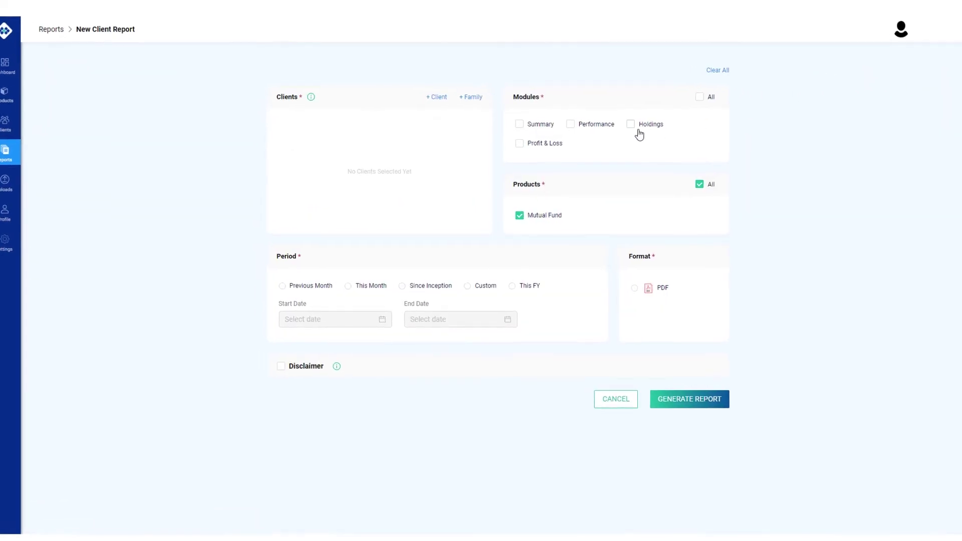
left_click(435, 82)
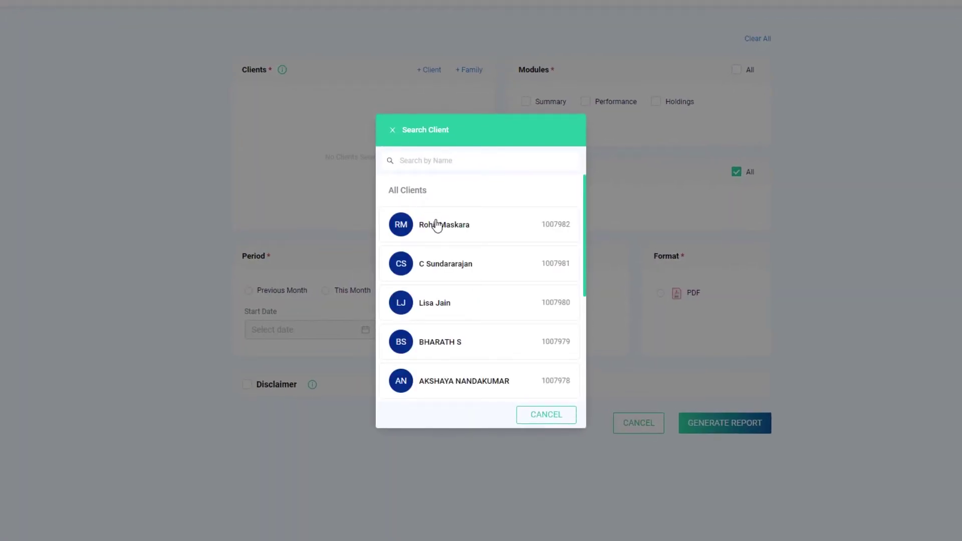
left_click(435, 223)
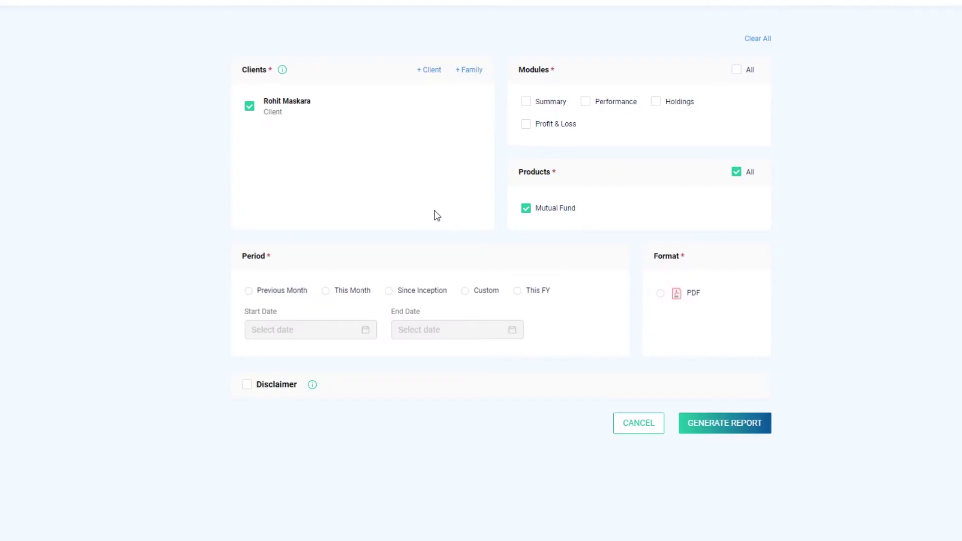
Step: Include all modules for the This FY period in PDF format, enable the disclaimer, and generate the client report
left_click(750, 73)
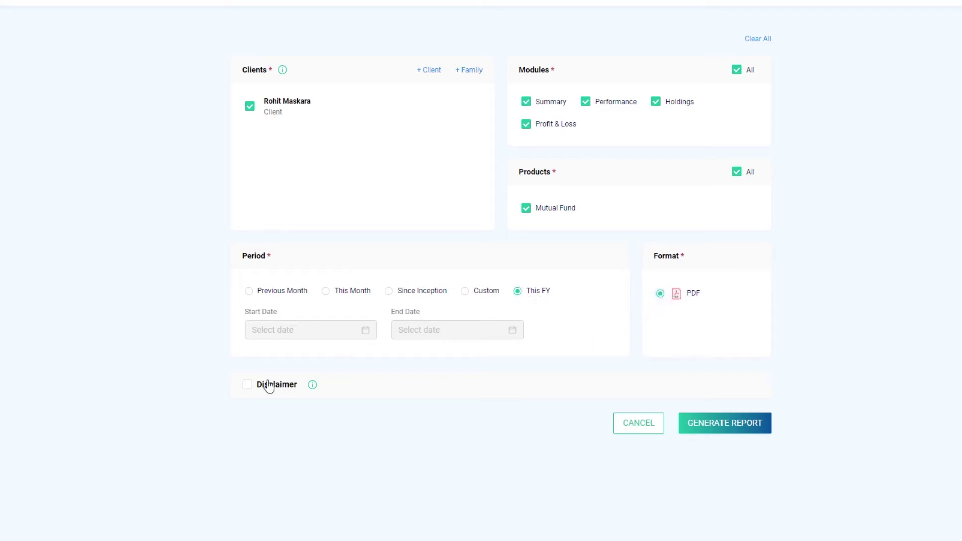
left_click(247, 384)
left_click(366, 402)
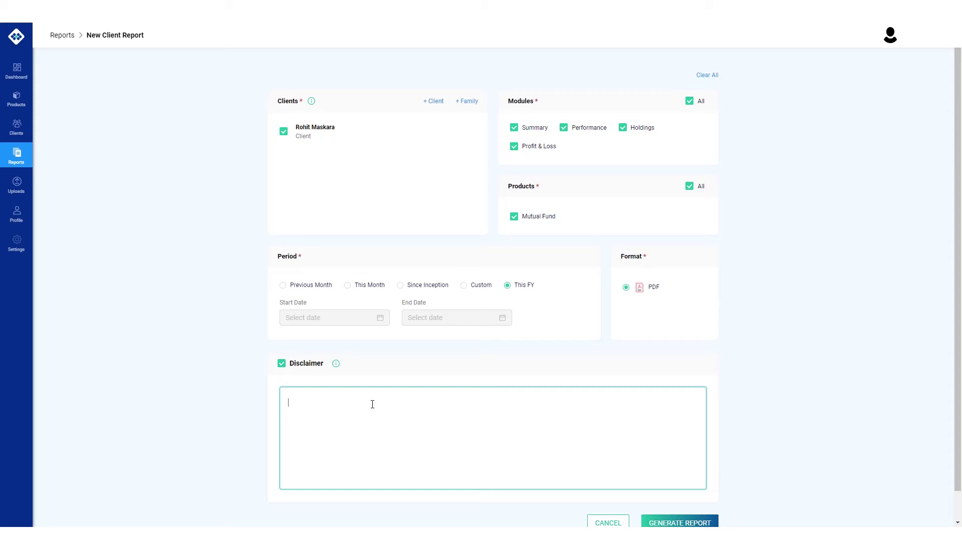
left_click(681, 522)
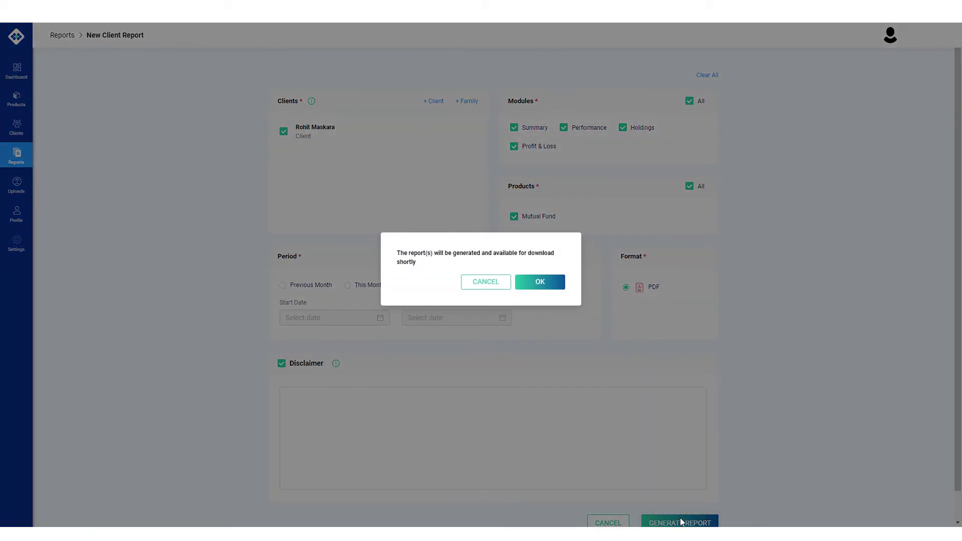
left_click(540, 282)
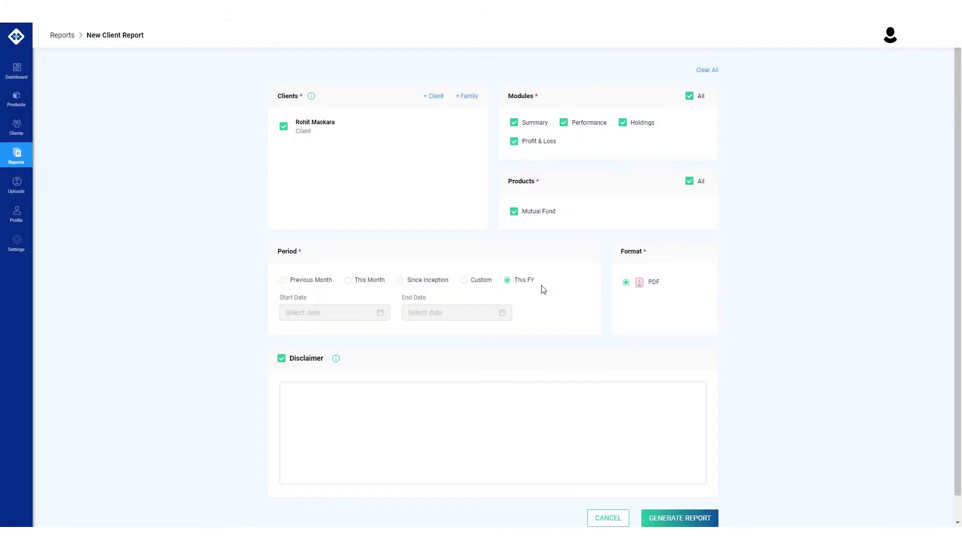